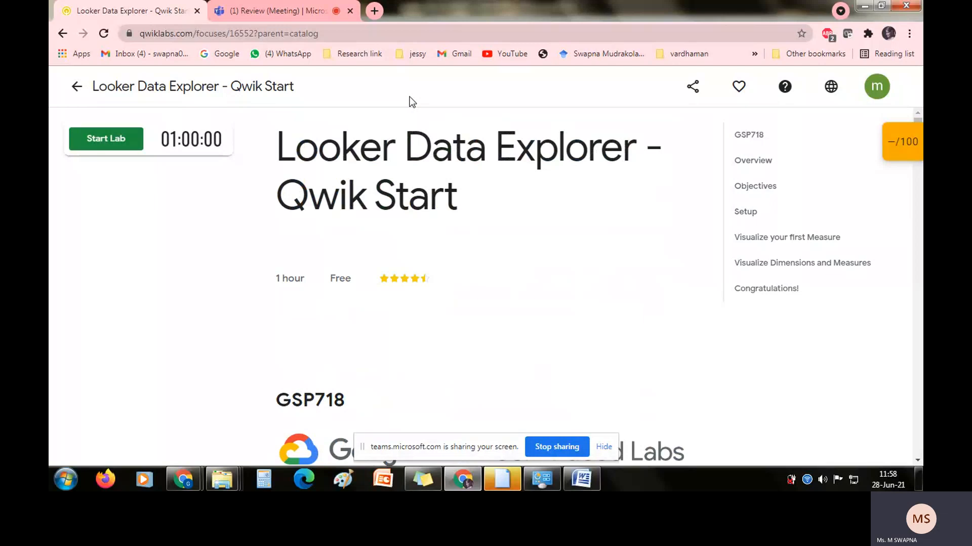
pyautogui.click(263, 2)
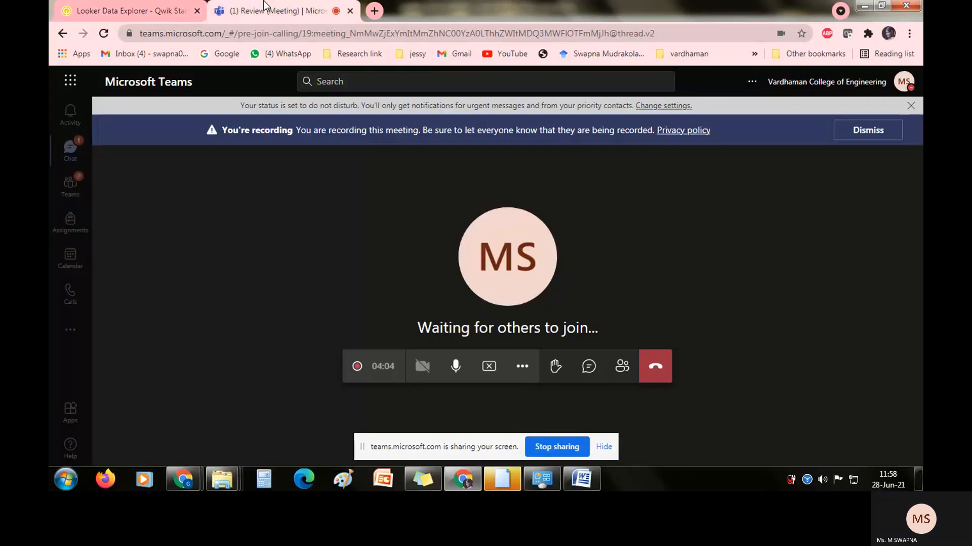
pyautogui.click(145, 3)
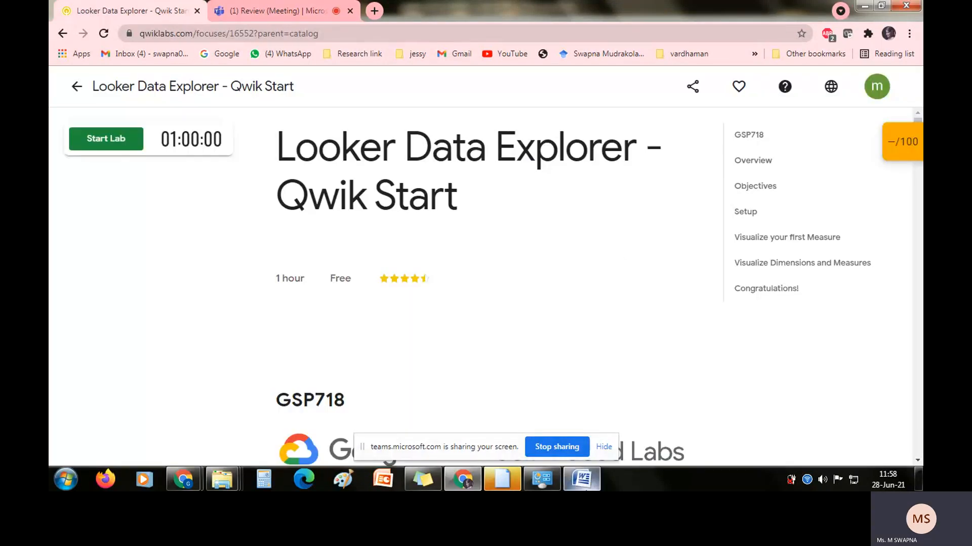
# Switch to the Word document and read the lab's introduction, objectives and instructions for opening Looker.
pyautogui.click(582, 478)
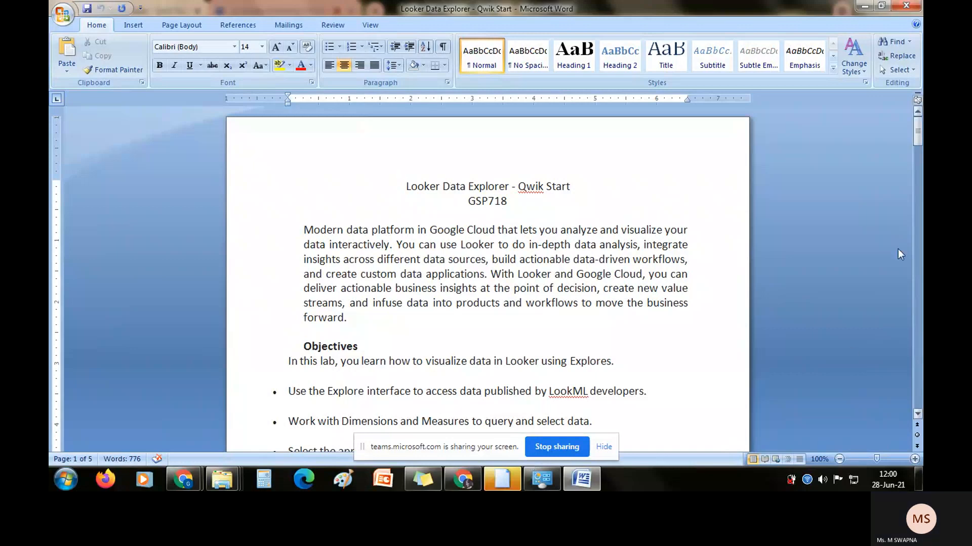
pyautogui.moveTo(919, 127); pyautogui.dragTo(920, 137)
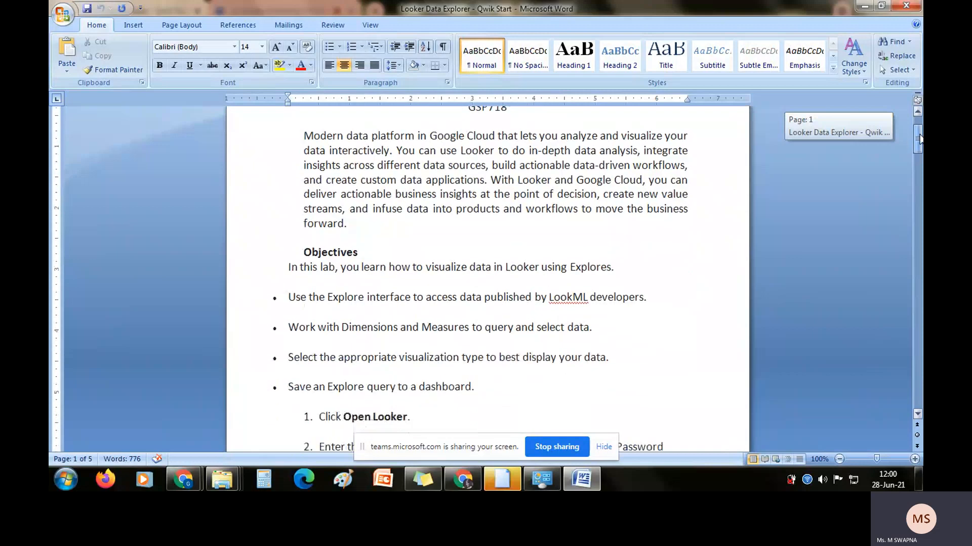
pyautogui.moveTo(919, 135); pyautogui.dragTo(920, 139)
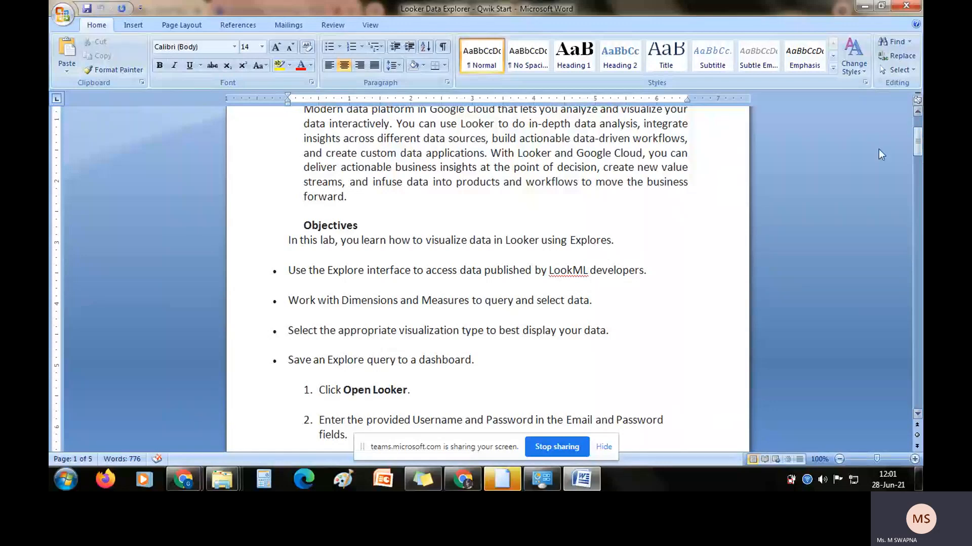
pyautogui.click(916, 414)
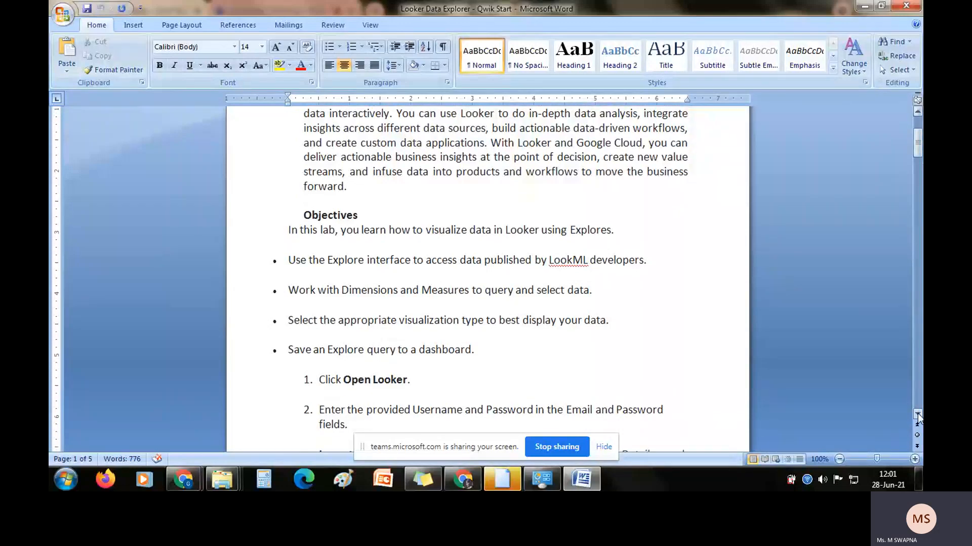
pyautogui.click(917, 414)
pyautogui.click(918, 414)
pyautogui.click(918, 414)
pyautogui.click(918, 414)
pyautogui.click(917, 414)
pyautogui.click(917, 415)
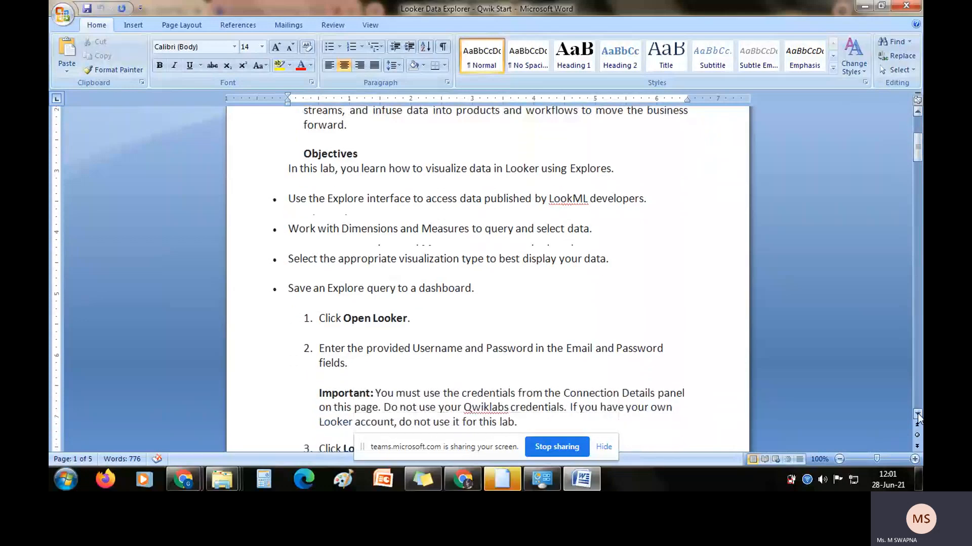
# Switch to the Qwiklabs page in Chrome, start the lab and pass the robot check by selecting the fire hydrant images.
pyautogui.hotkey('alt', 'Tab')
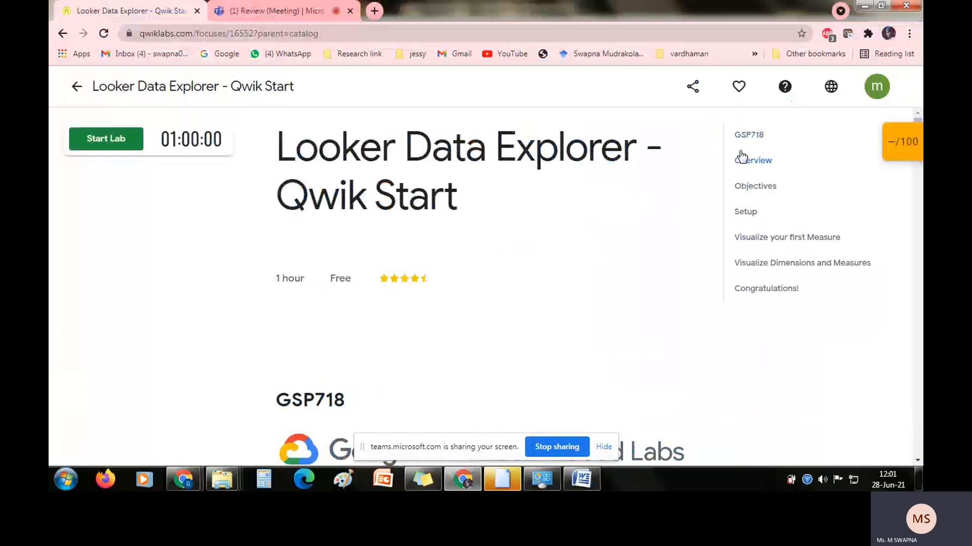
pyautogui.click(95, 143)
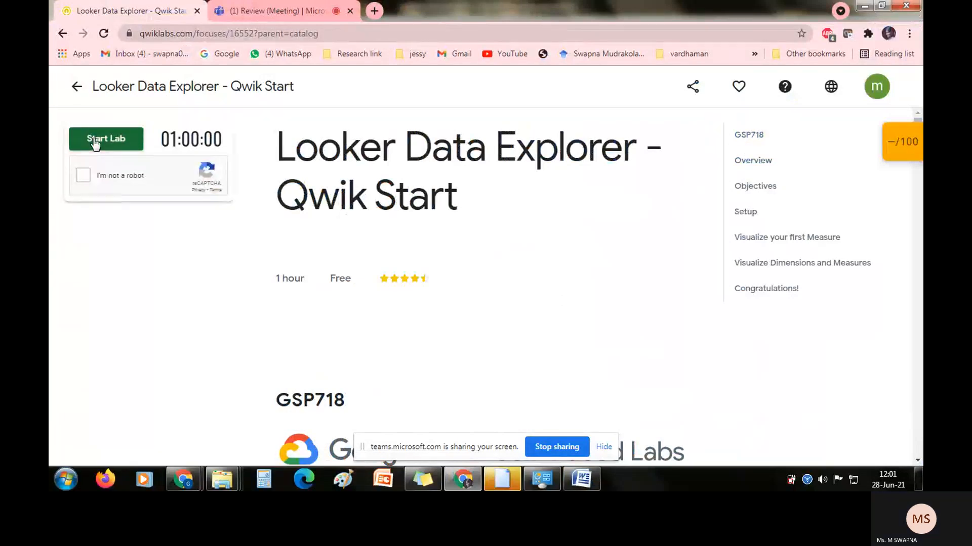
pyautogui.click(80, 184)
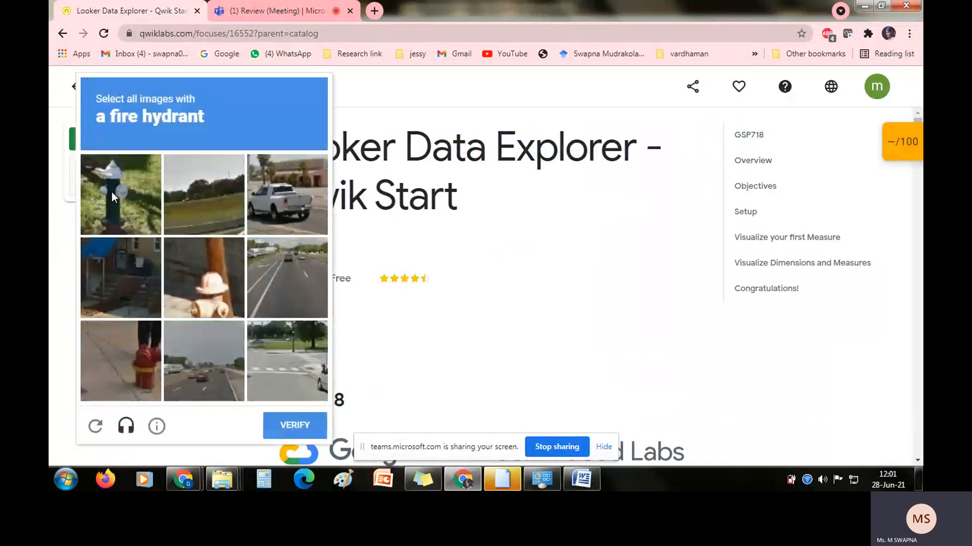
pyautogui.click(111, 192)
pyautogui.click(196, 287)
pyautogui.click(117, 358)
pyautogui.click(292, 425)
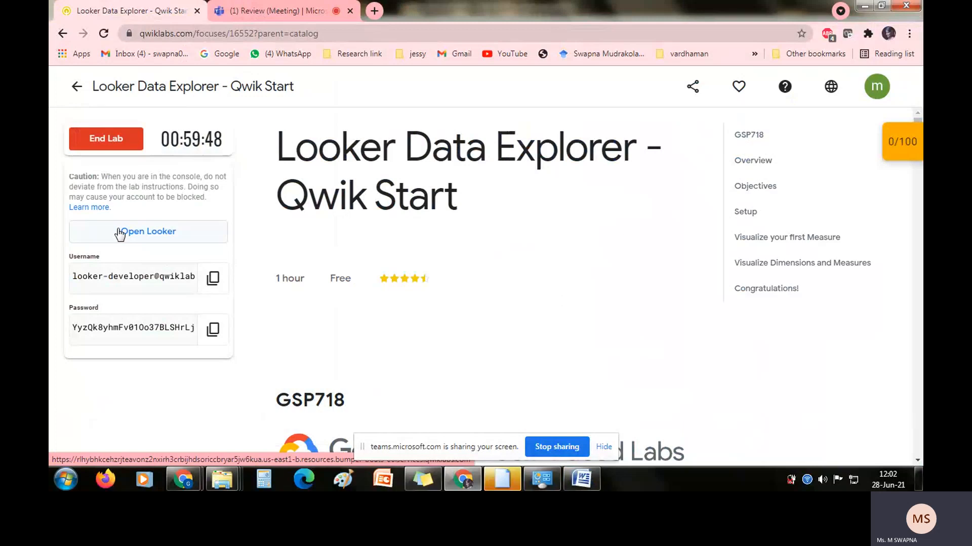
# Open the lab's Looker link in an incognito window.
pyautogui.click(120, 234)
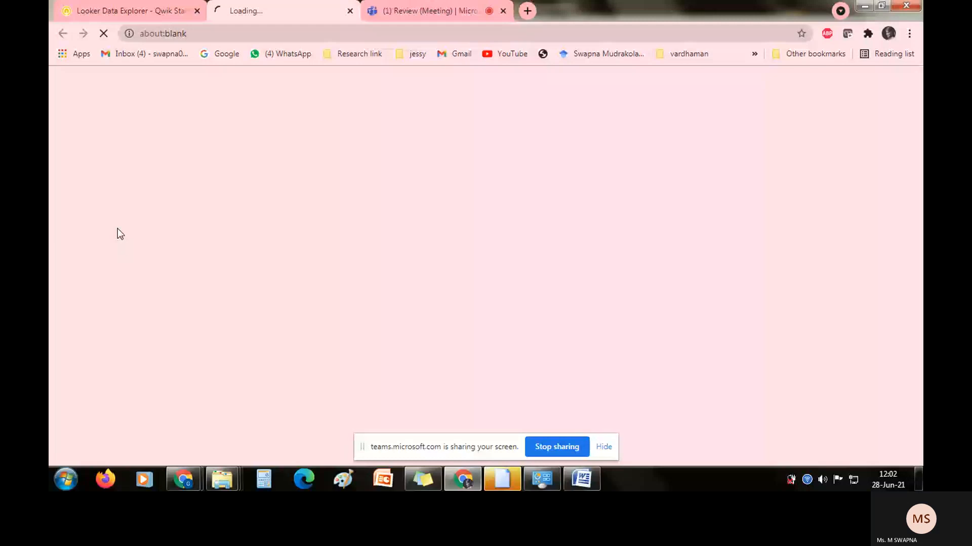
pyautogui.click(86, 5)
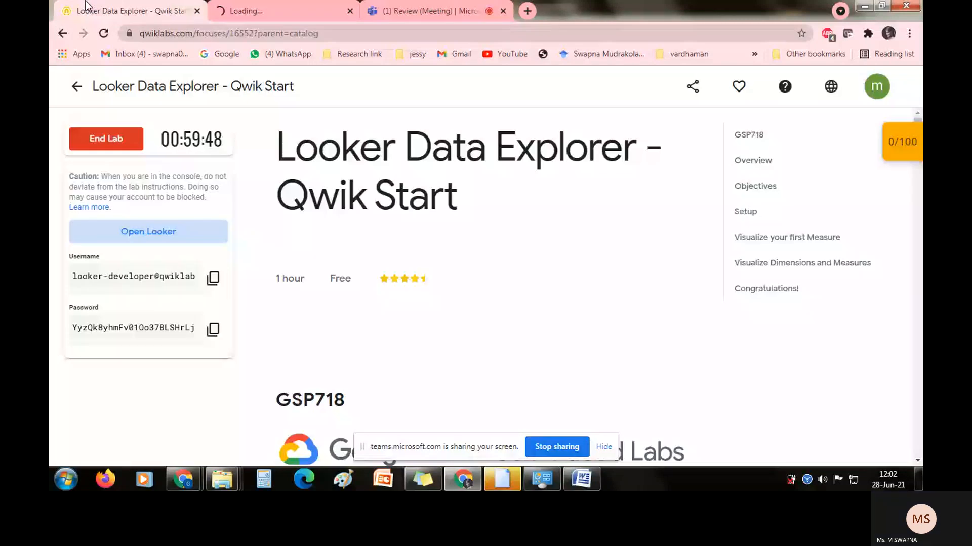
pyautogui.click(264, 4)
pyautogui.click(147, 9)
pyautogui.rightClick(166, 229)
pyautogui.click(196, 270)
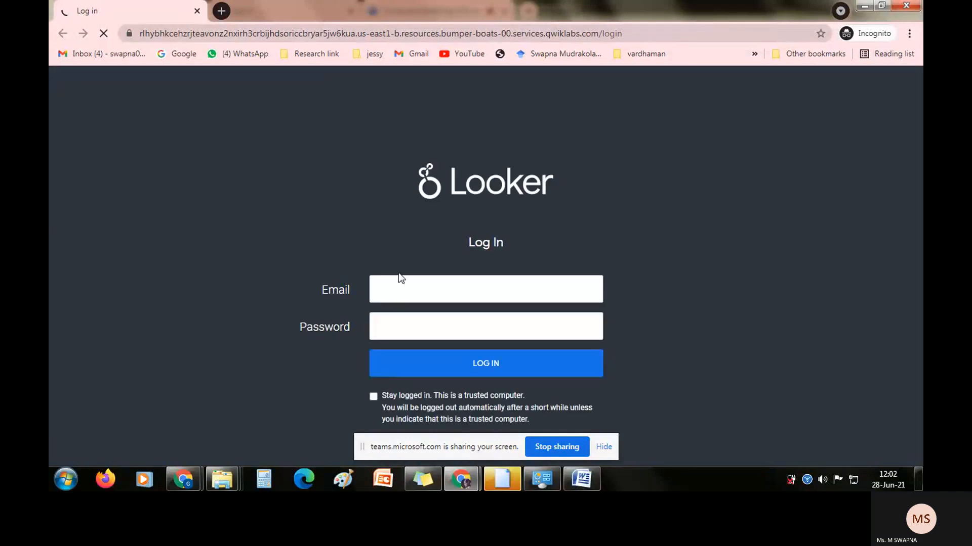
# Log in to Looker with the username and password provided on the lab page.
pyautogui.click(399, 297)
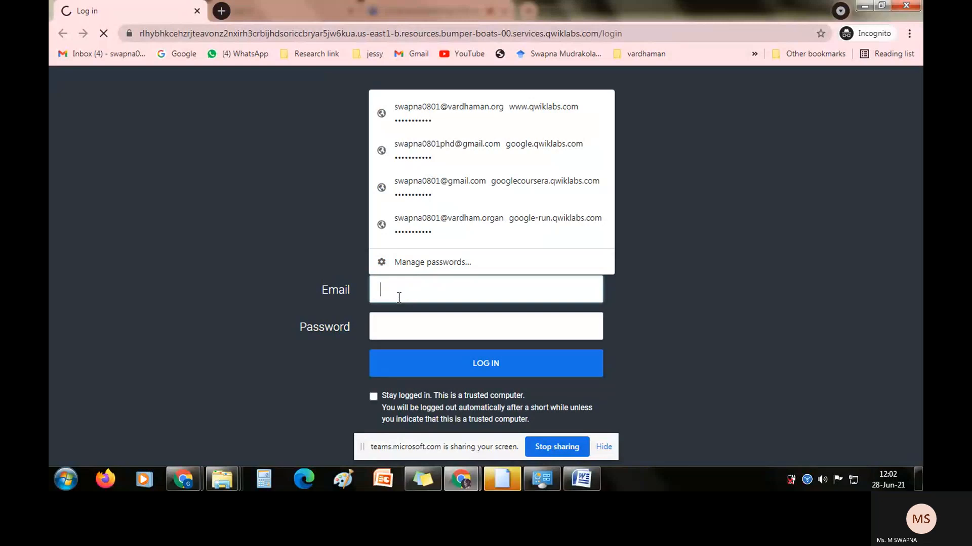
pyautogui.hotkey('ctrl', 'v')
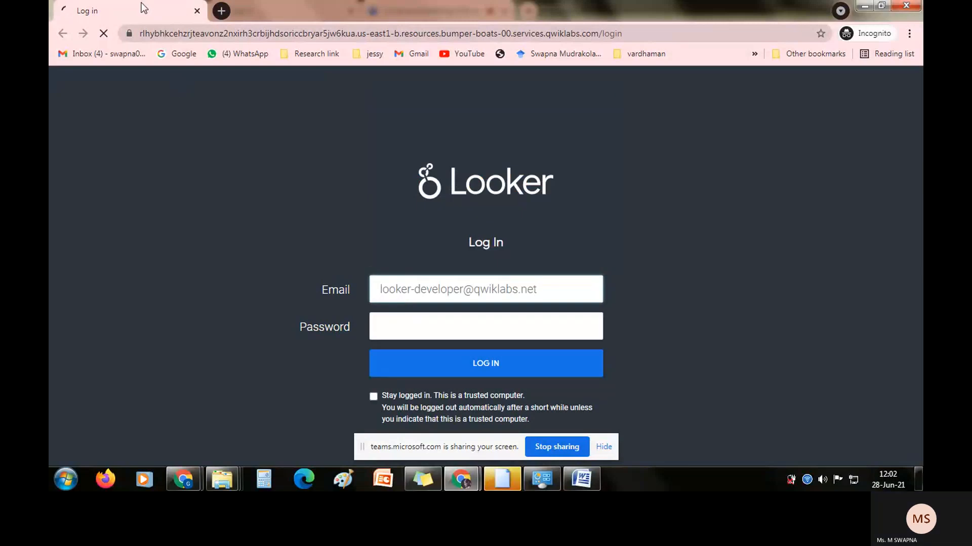
pyautogui.hotkey('alt', 'Tab')
pyautogui.click(214, 331)
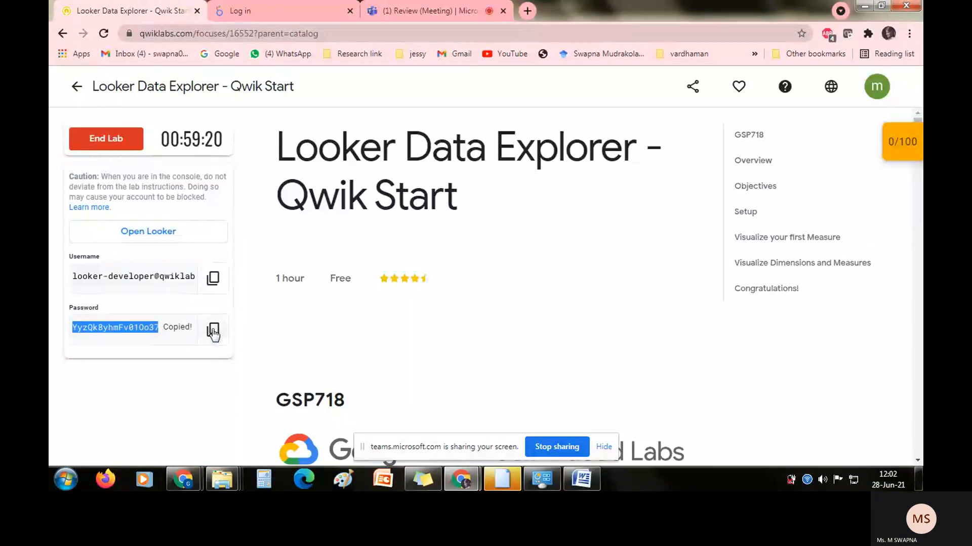
pyautogui.hotkey('alt', 'Tab')
pyautogui.click(387, 330)
pyautogui.hotkey('ctrl', 'v')
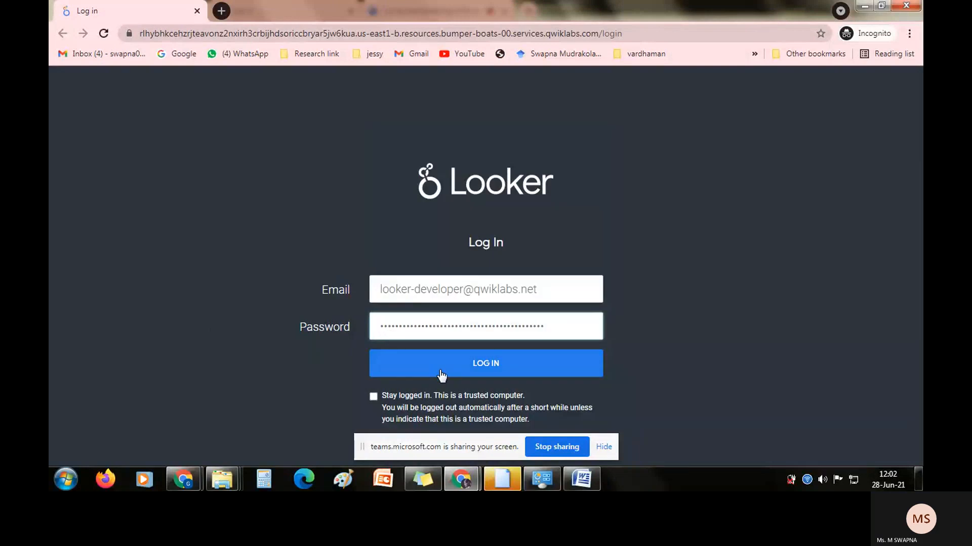
pyautogui.click(442, 374)
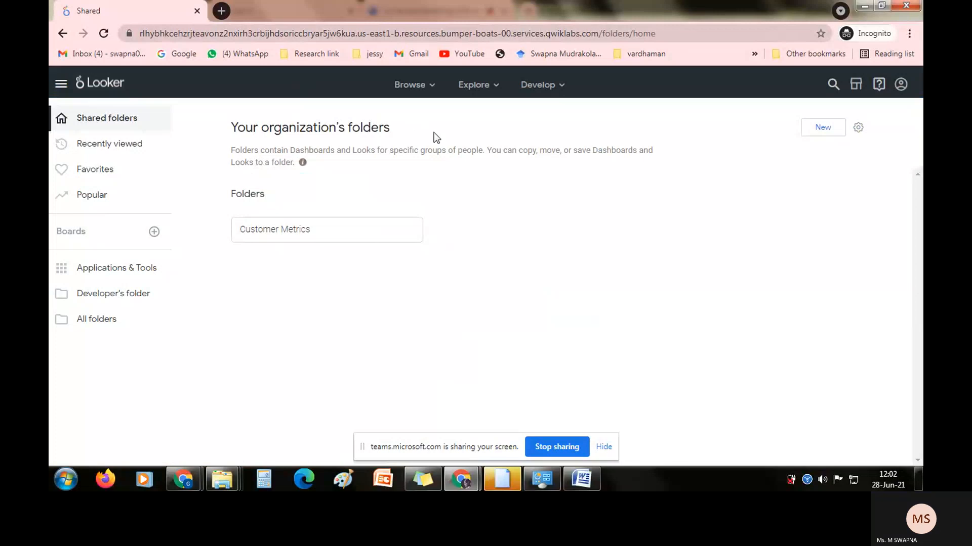
# Open the Airports Explore under FAA in Looker.
pyautogui.hotkey('alt', 'Tab')
pyautogui.hotkey('alt', 'Tab')
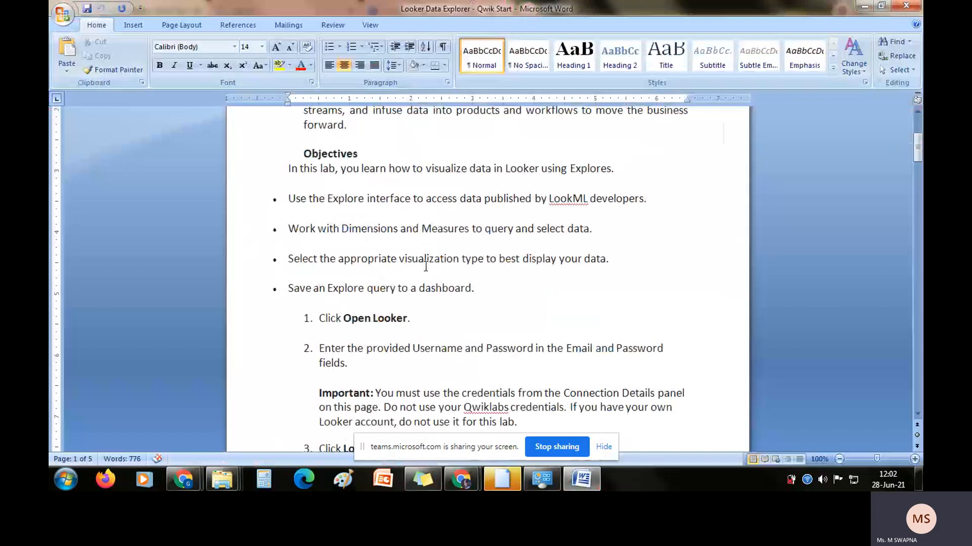
pyautogui.moveTo(460, 479)
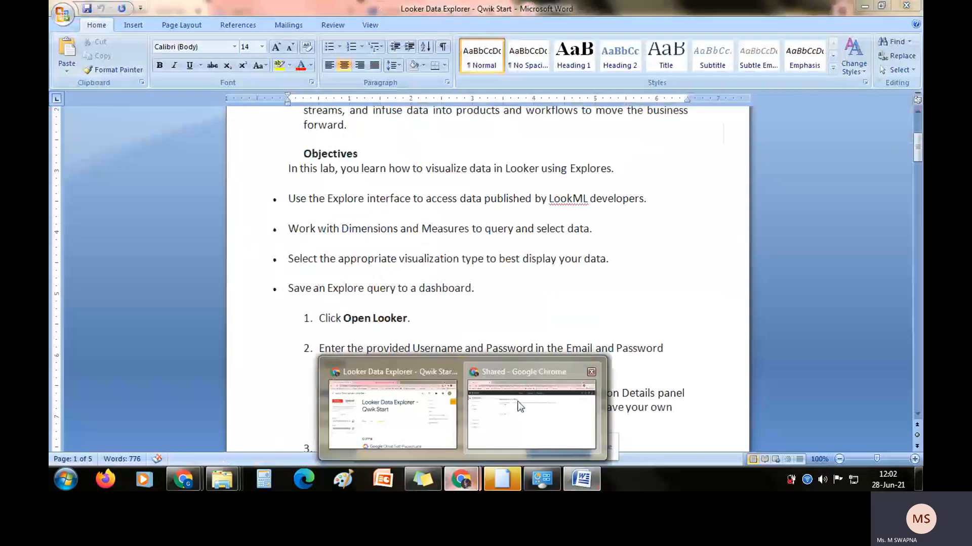
pyautogui.click(519, 406)
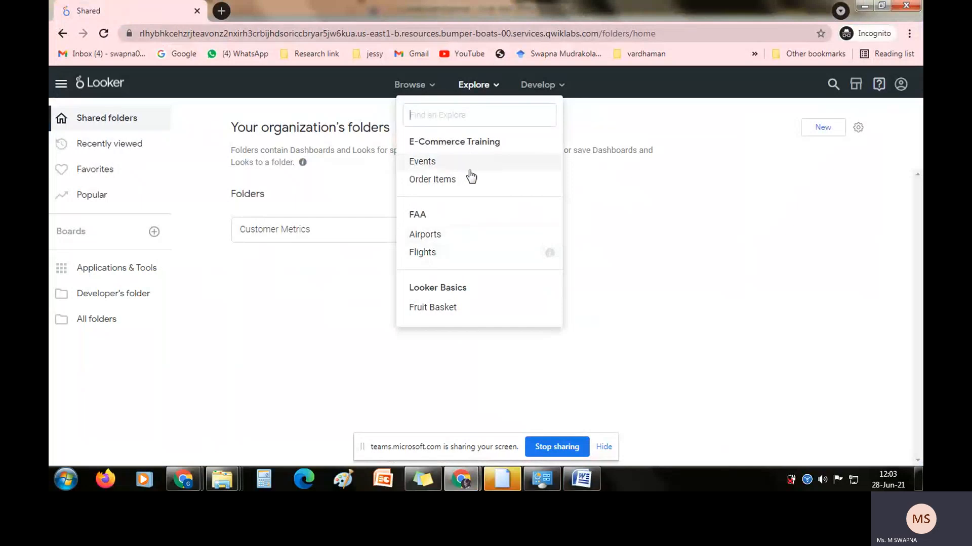
pyautogui.click(423, 235)
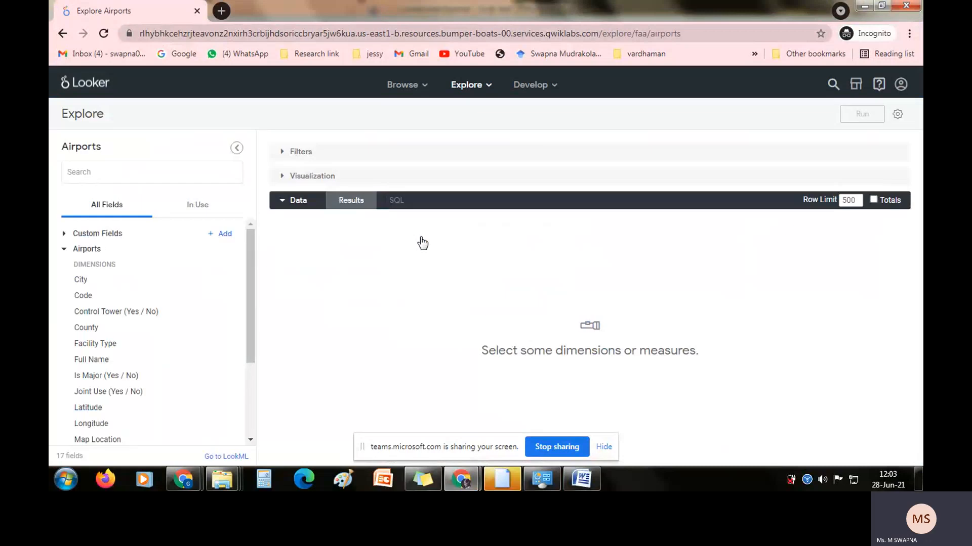
# Examine the Airports Explore's field search, its fields in use, and the available dimensions and measures.
pyautogui.click(110, 172)
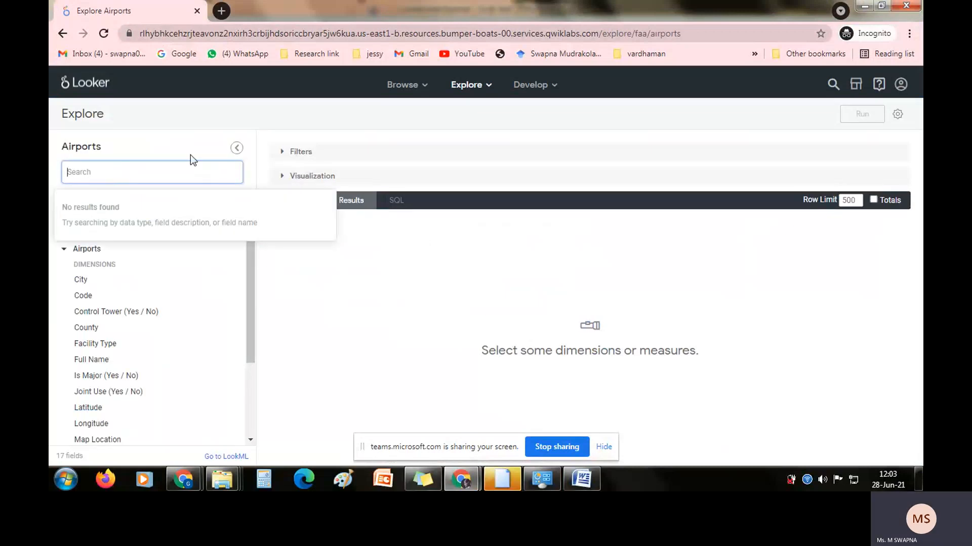
pyautogui.click(180, 141)
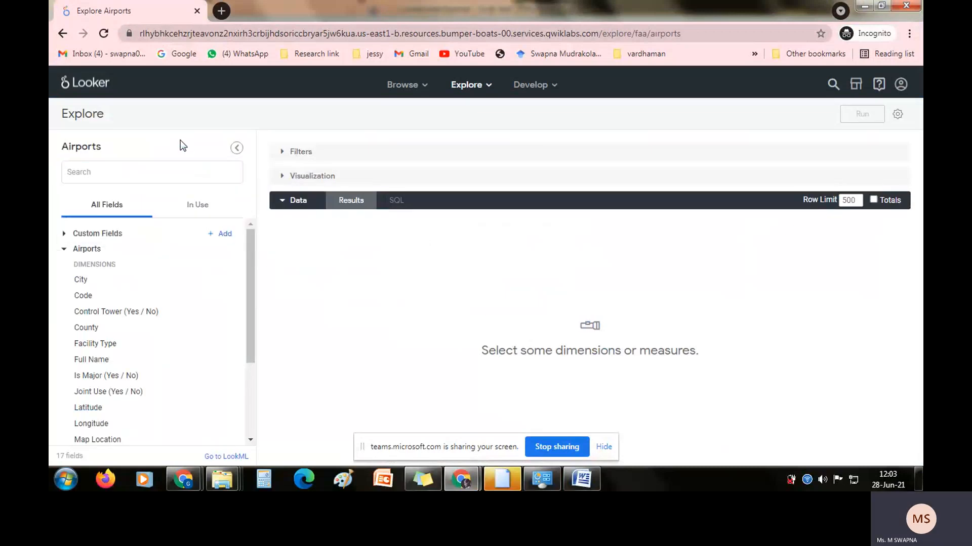
pyautogui.click(213, 208)
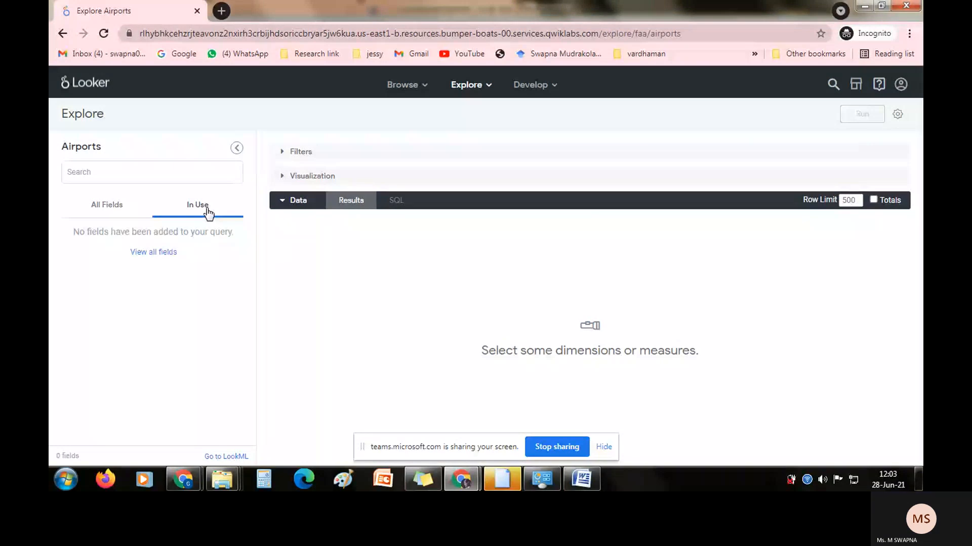
pyautogui.click(106, 207)
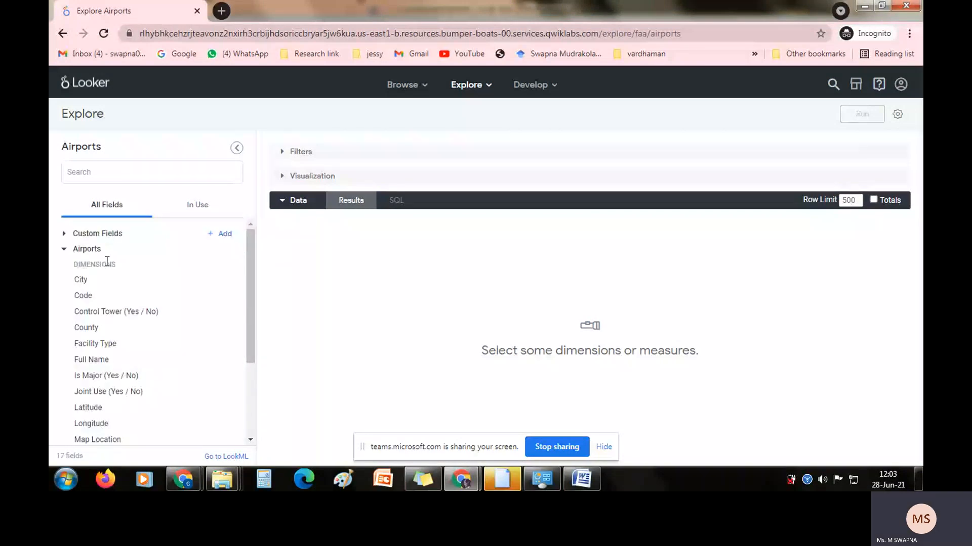
pyautogui.scroll(-3, 82, 362)
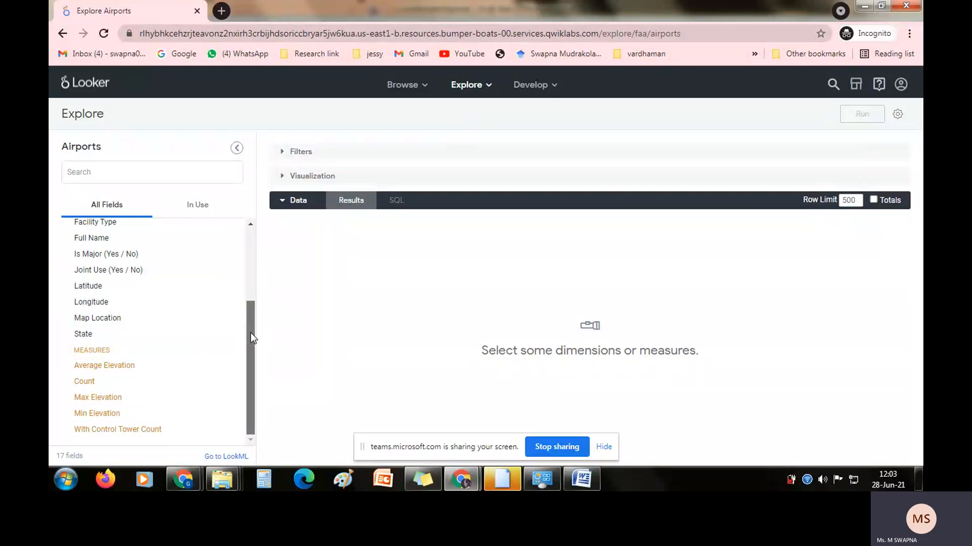
pyautogui.moveTo(251, 333); pyautogui.dragTo(251, 241)
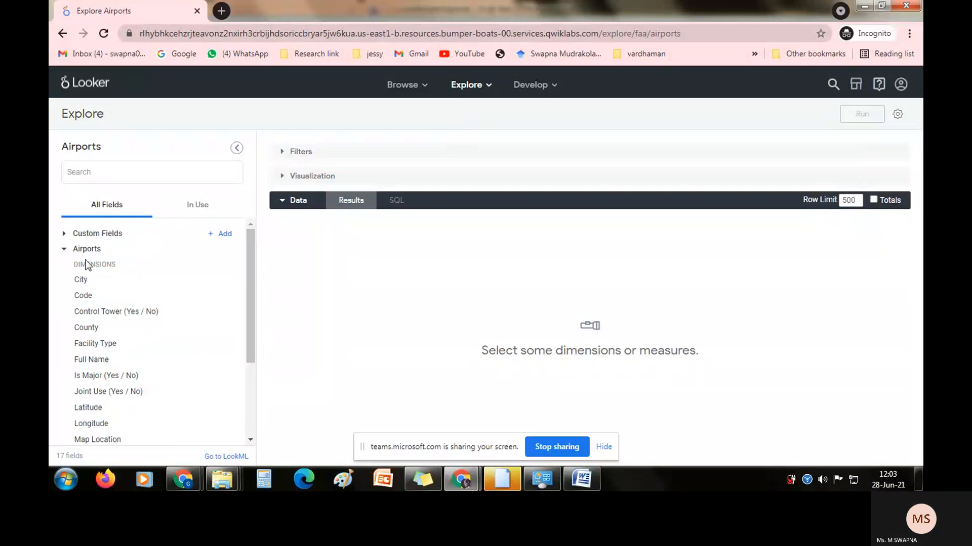
# Read the "Visualize your first Measure" section on the Qwiklabs page and return to the Airports Explore in Looker.
pyautogui.hotkey('alt', 'Tab')
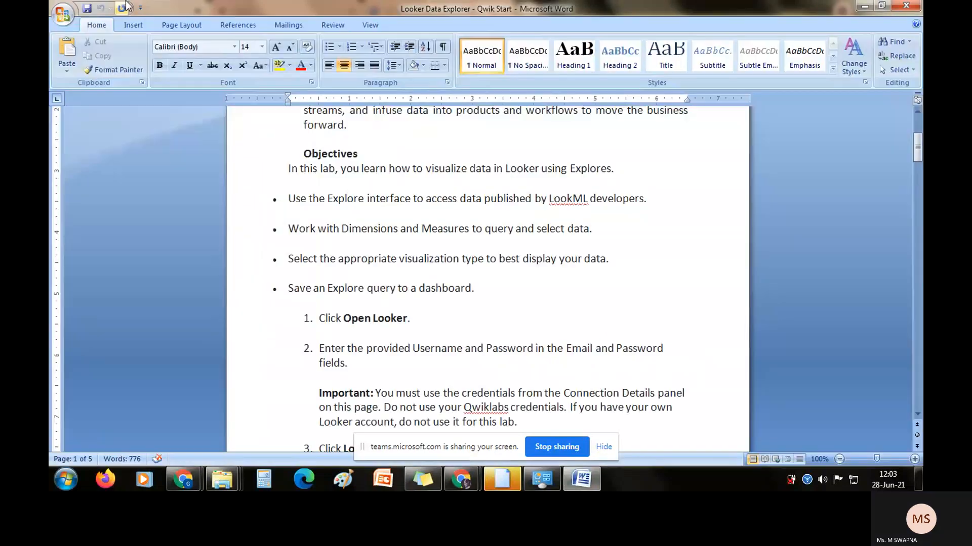
pyautogui.hotkey('alt', 'Tab')
pyautogui.press('alt')
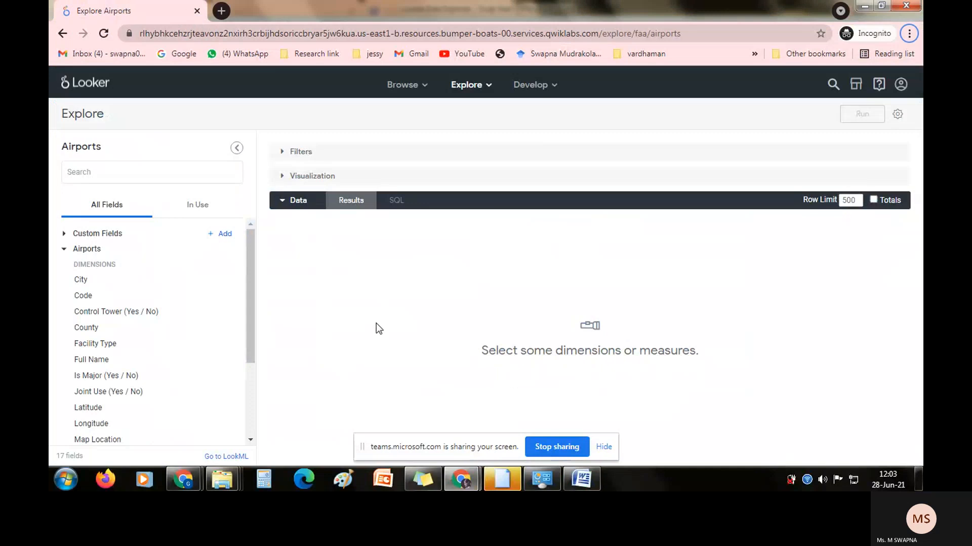
pyautogui.moveTo(460, 479)
pyautogui.click(411, 421)
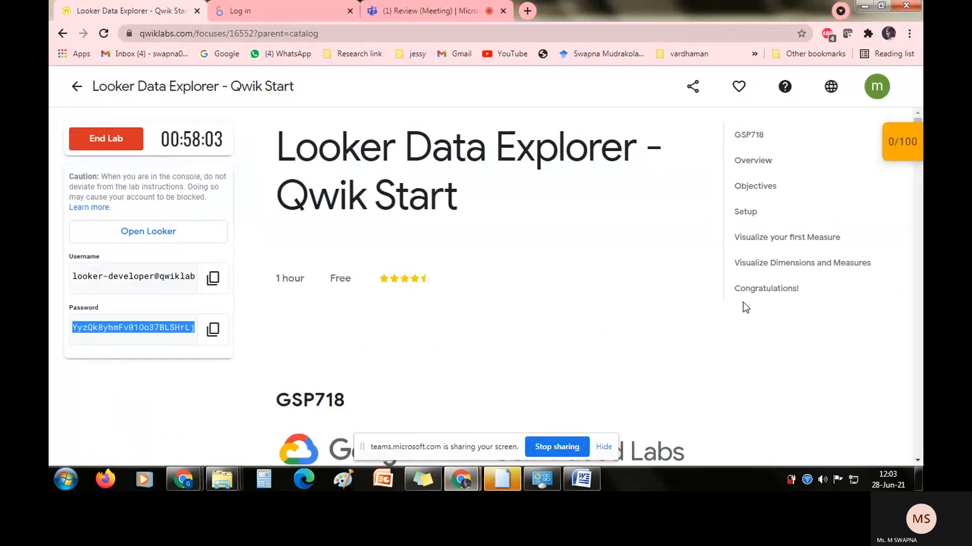
pyautogui.click(759, 238)
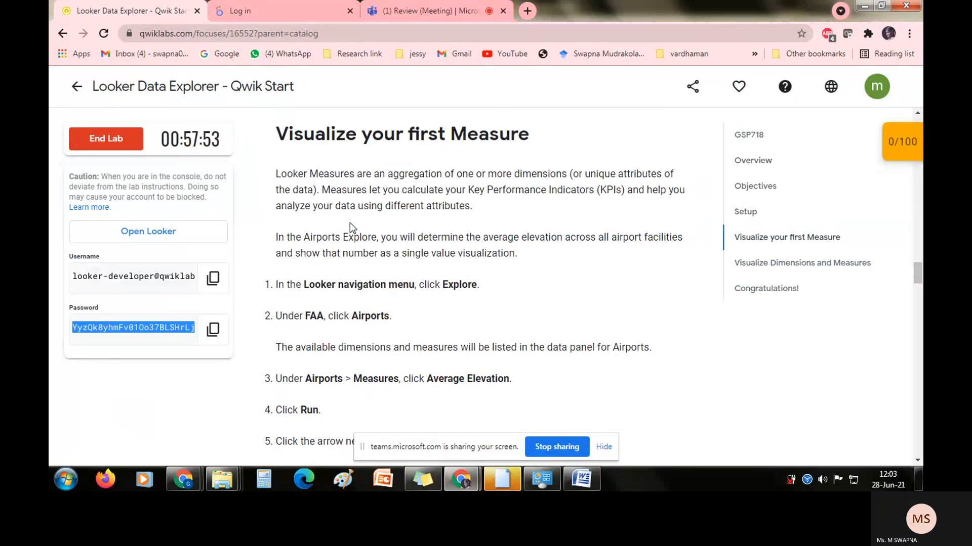
pyautogui.click(264, 3)
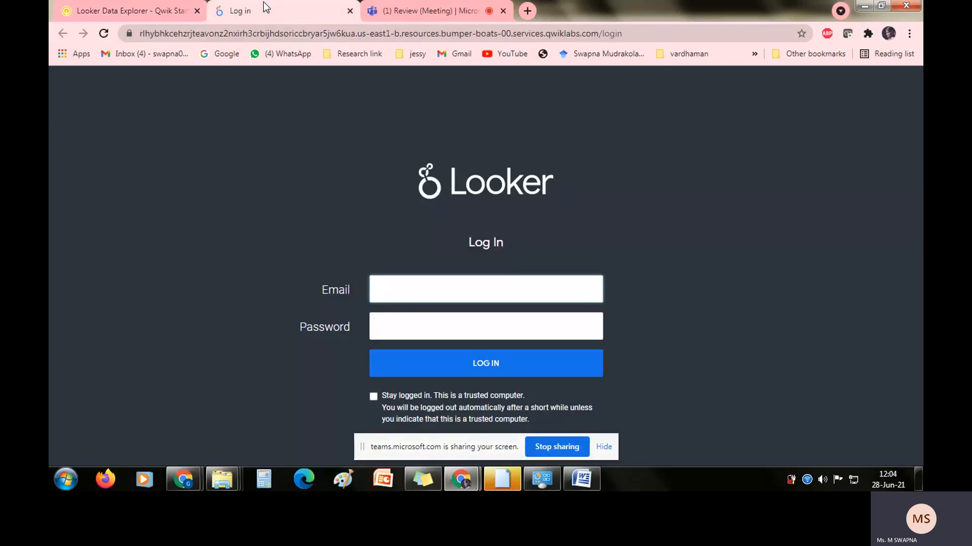
pyautogui.click(130, 1)
pyautogui.hotkey('alt', 'Tab')
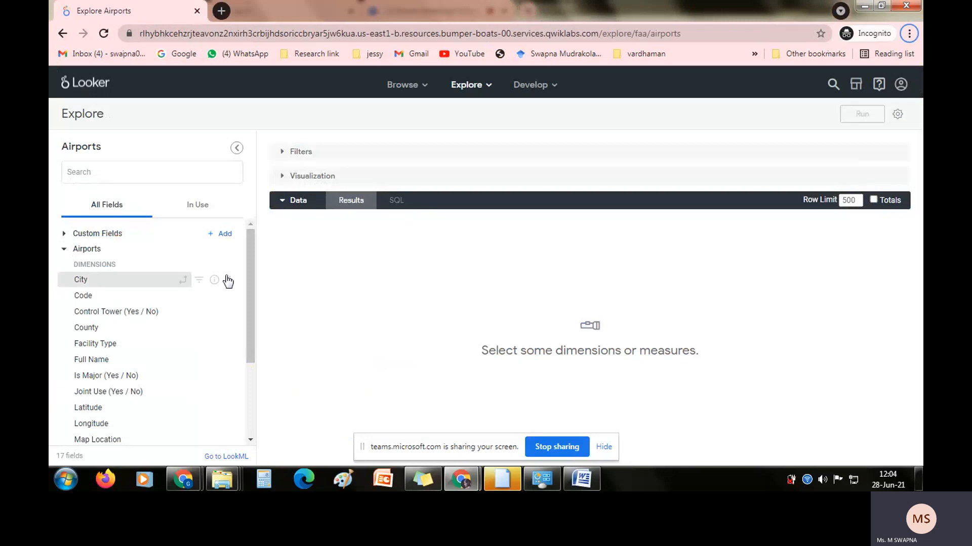
# Add the Average Elevation measure to the Airports query and sort the results by that column.
pyautogui.moveTo(248, 247); pyautogui.dragTo(248, 300)
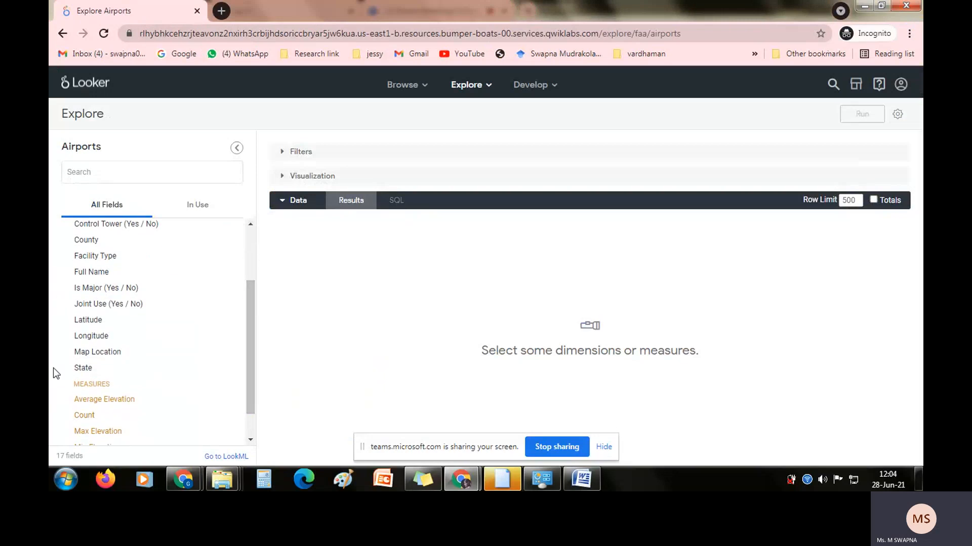
pyautogui.doubleClick(87, 386)
pyautogui.click(92, 402)
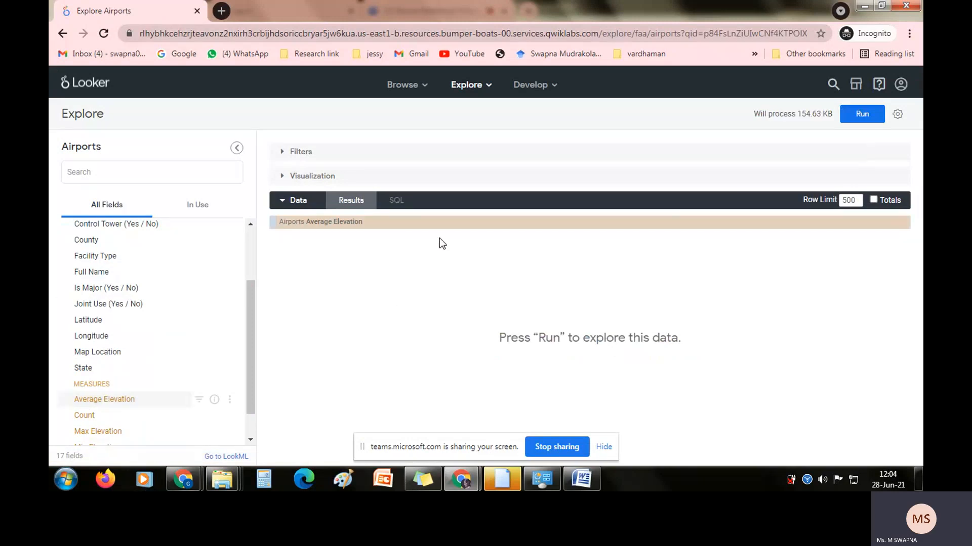
pyautogui.click(312, 227)
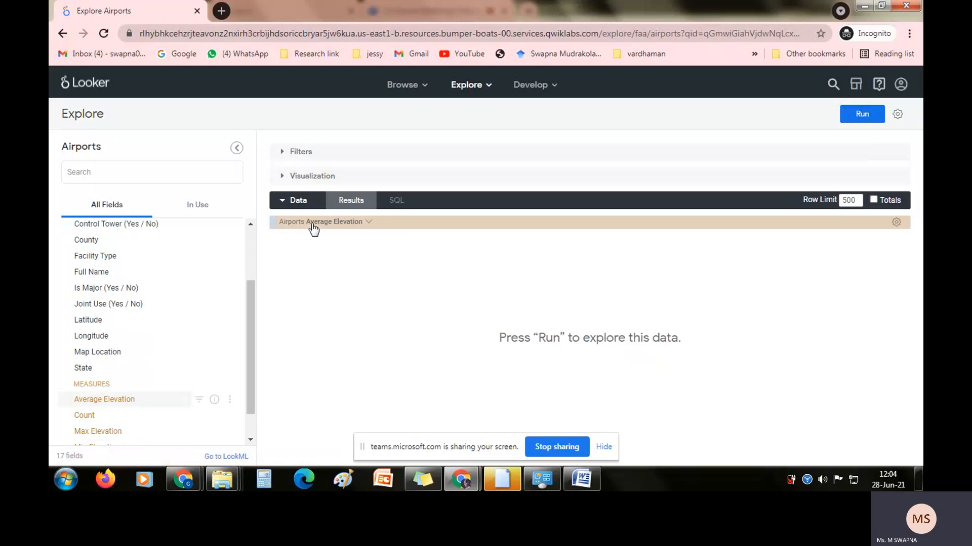
# Expand the Visualization section, reverse the Average Elevation sort order, and run the query.
pyautogui.click(279, 177)
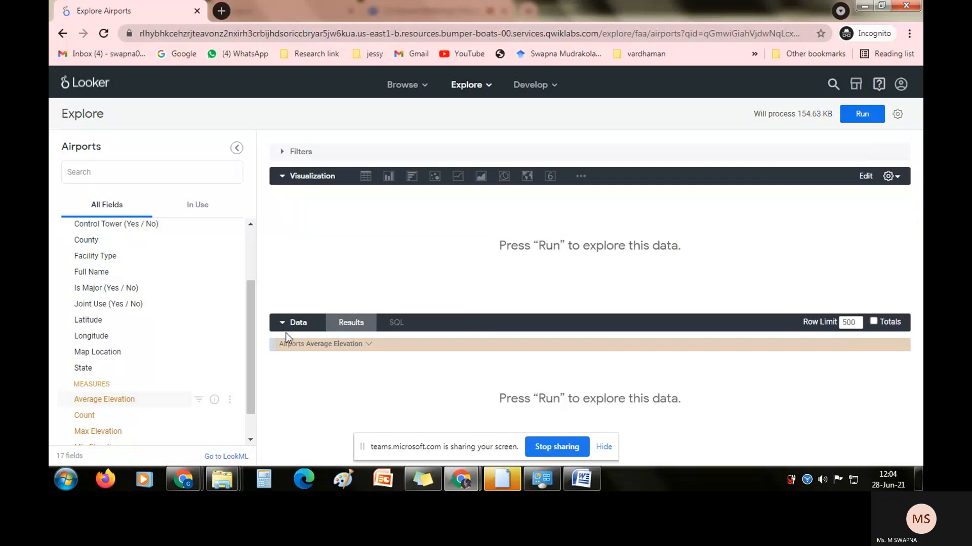
pyautogui.click(304, 346)
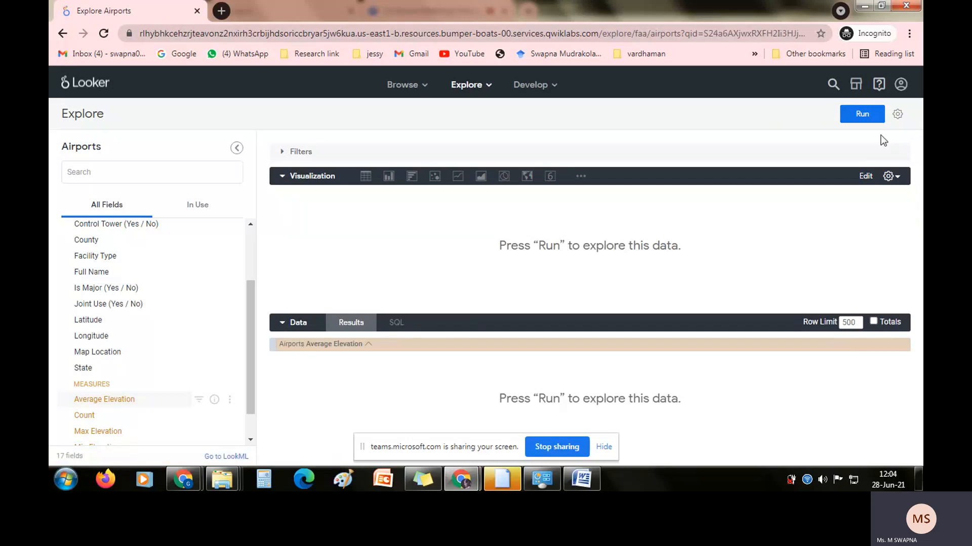
pyautogui.click(863, 116)
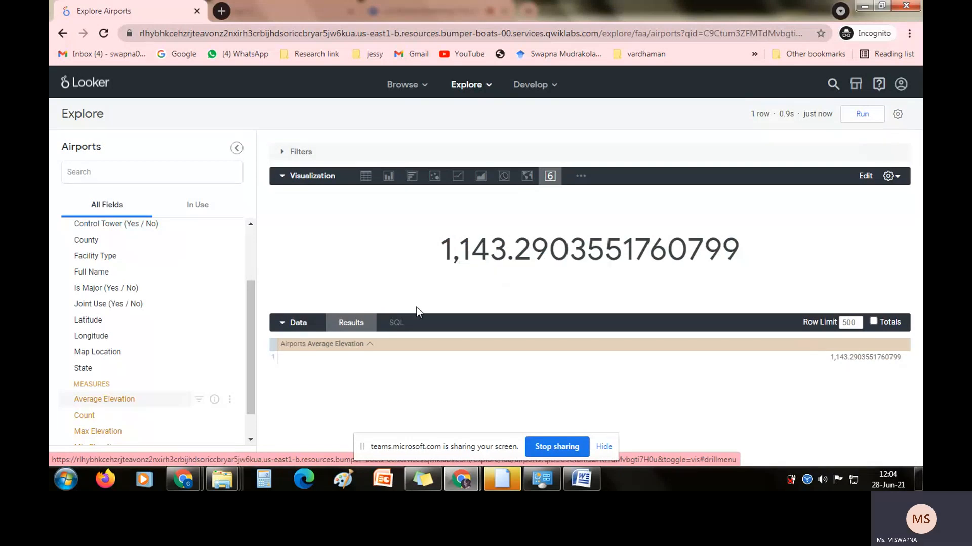
pyautogui.moveTo(251, 310); pyautogui.dragTo(254, 271)
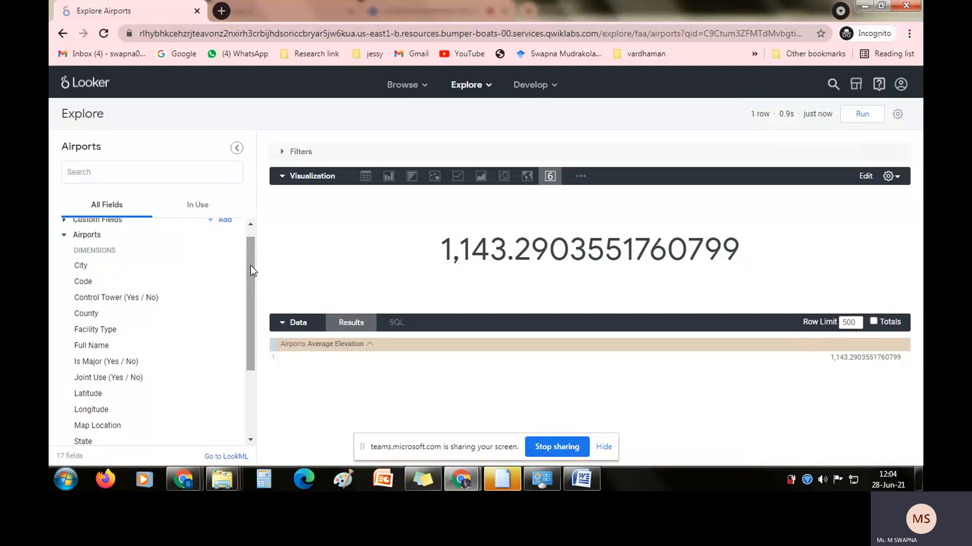
pyautogui.moveTo(251, 263); pyautogui.dragTo(247, 348)
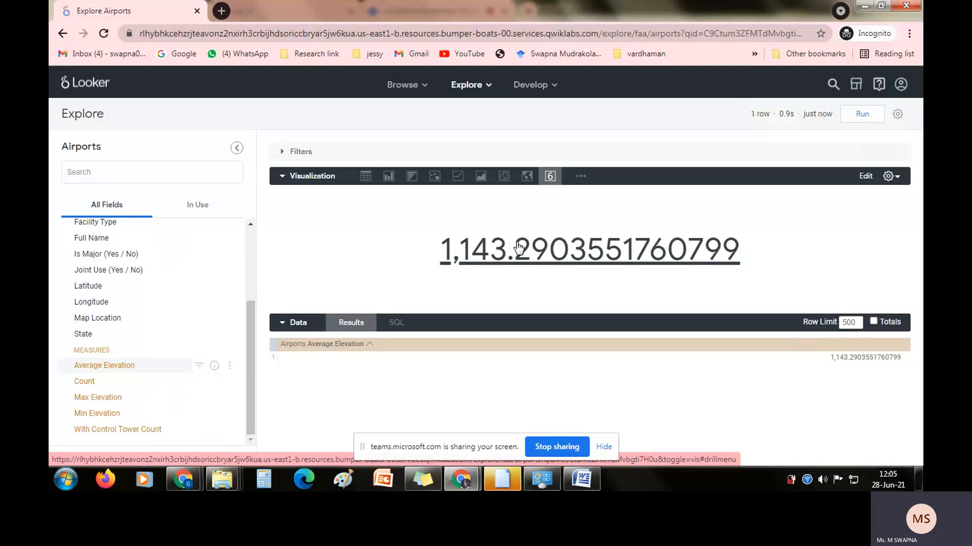
# Set the single value visualization's value color to the palette's red-orange in its style settings.
pyautogui.click(893, 178)
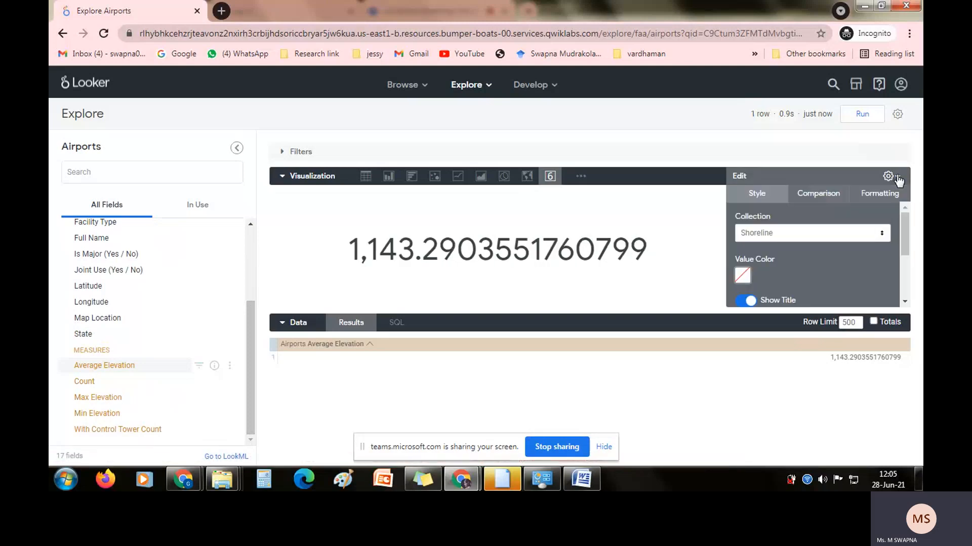
pyautogui.click(817, 196)
pyautogui.click(773, 198)
pyautogui.moveTo(908, 246); pyautogui.dragTo(904, 260)
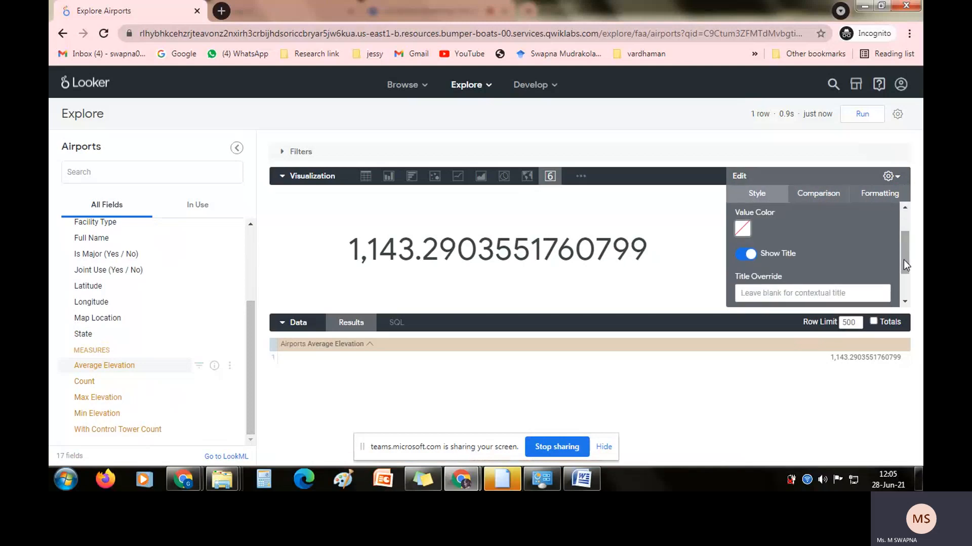
pyautogui.click(743, 230)
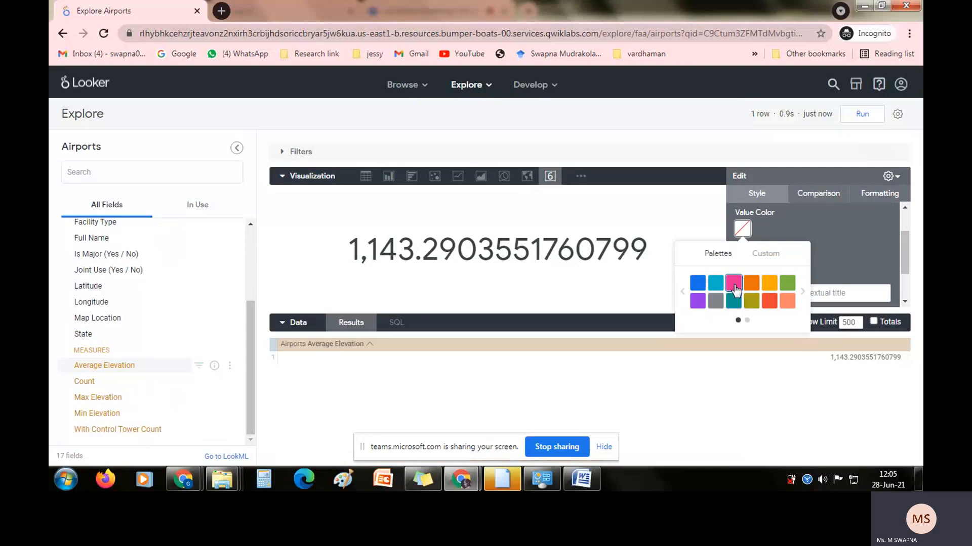
pyautogui.click(734, 284)
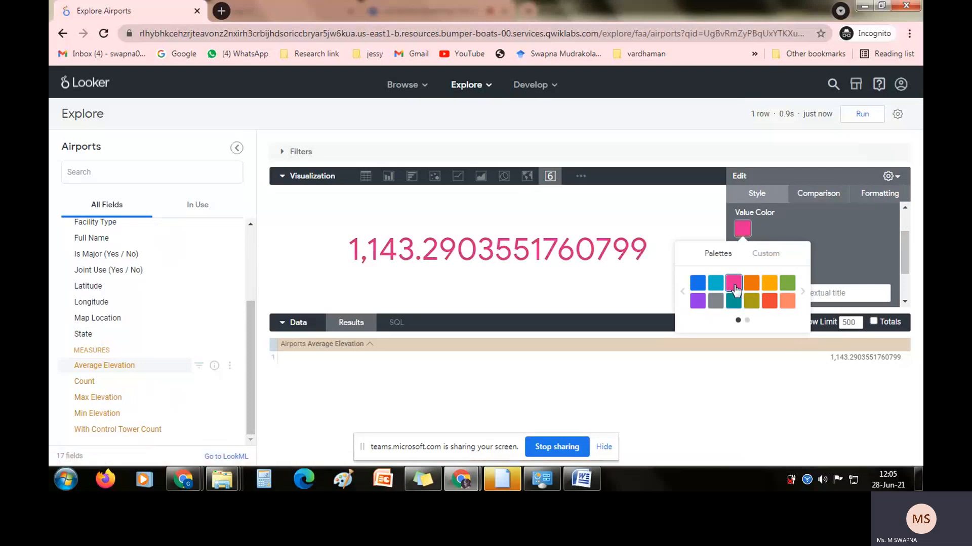
pyautogui.click(769, 304)
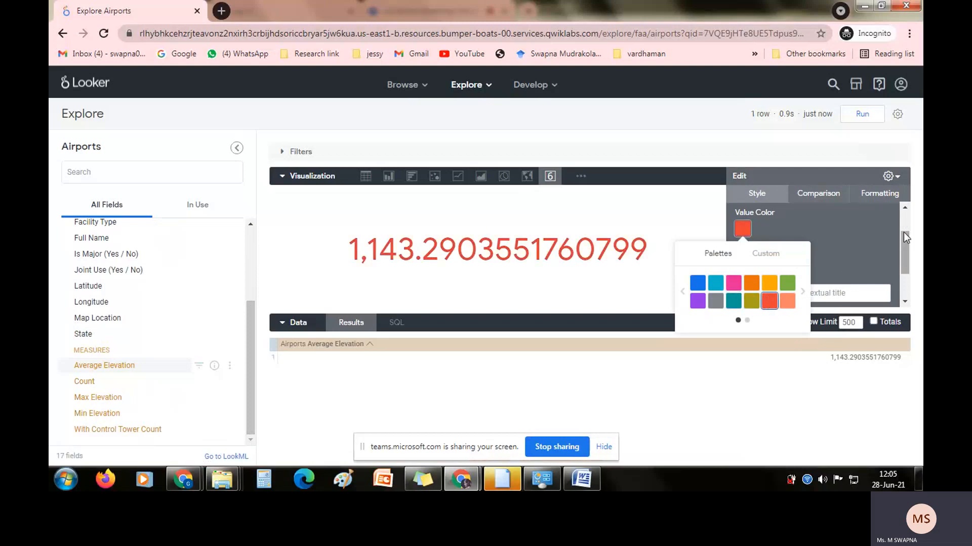
pyautogui.moveTo(904, 232); pyautogui.dragTo(906, 257)
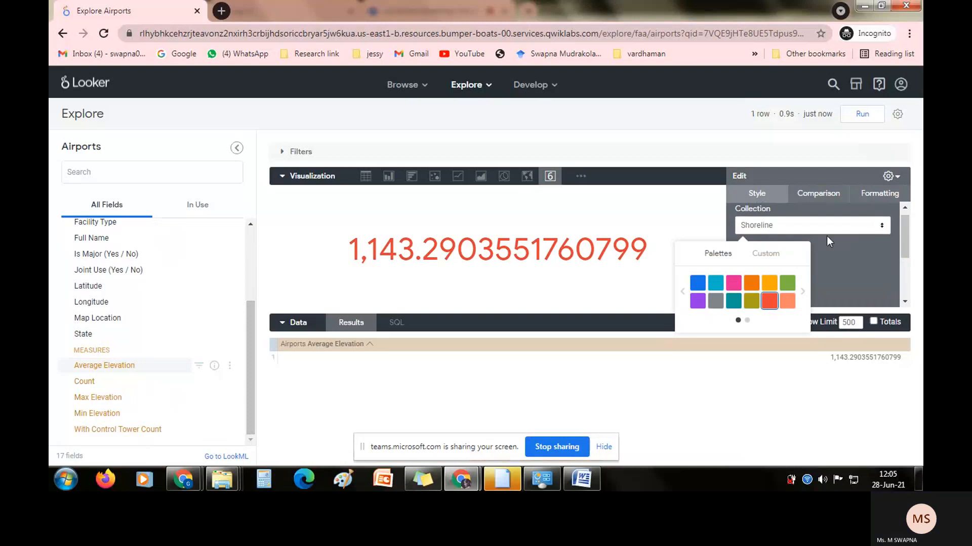
pyautogui.click(881, 259)
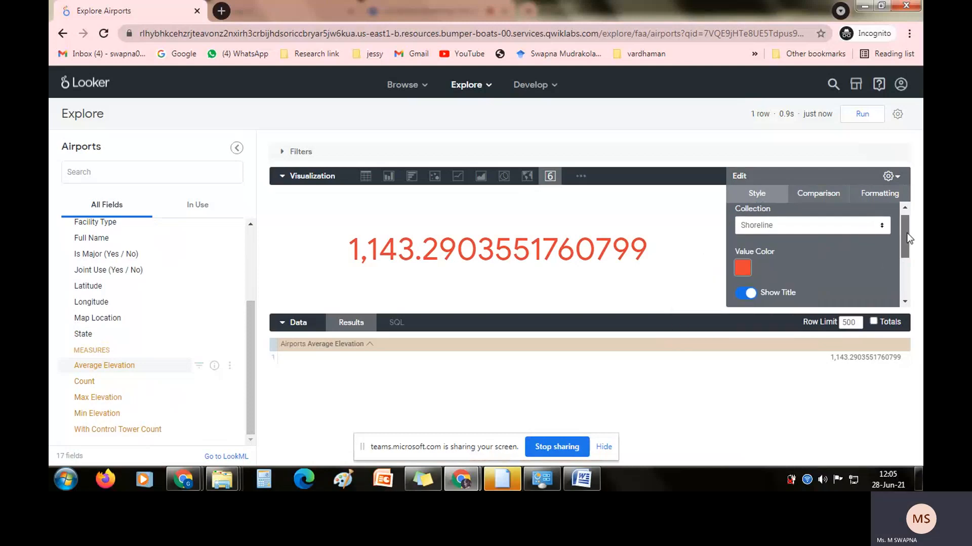
# Override the single value visualization's title with "Avg elivation".
pyautogui.scroll(-2, 905, 239)
pyautogui.click(798, 238)
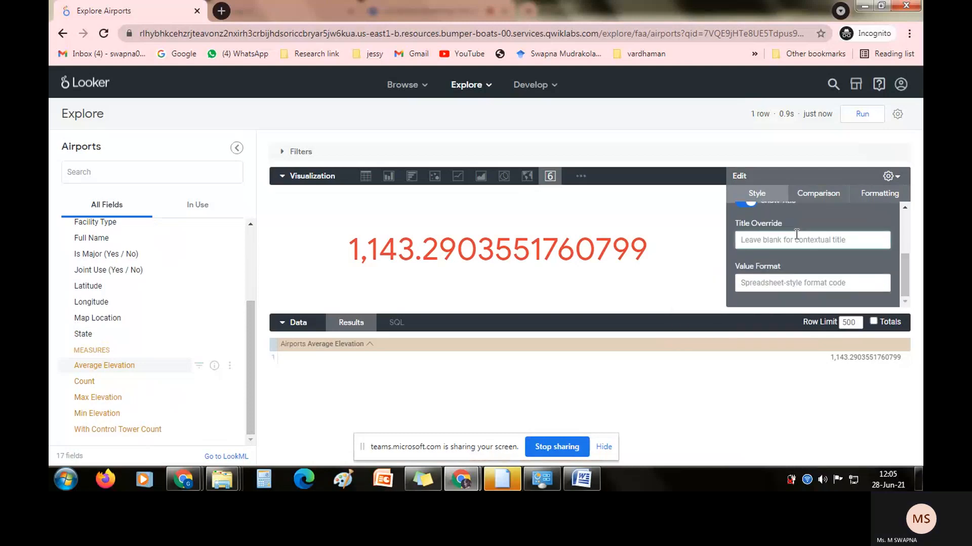
pyautogui.write('Avg el')
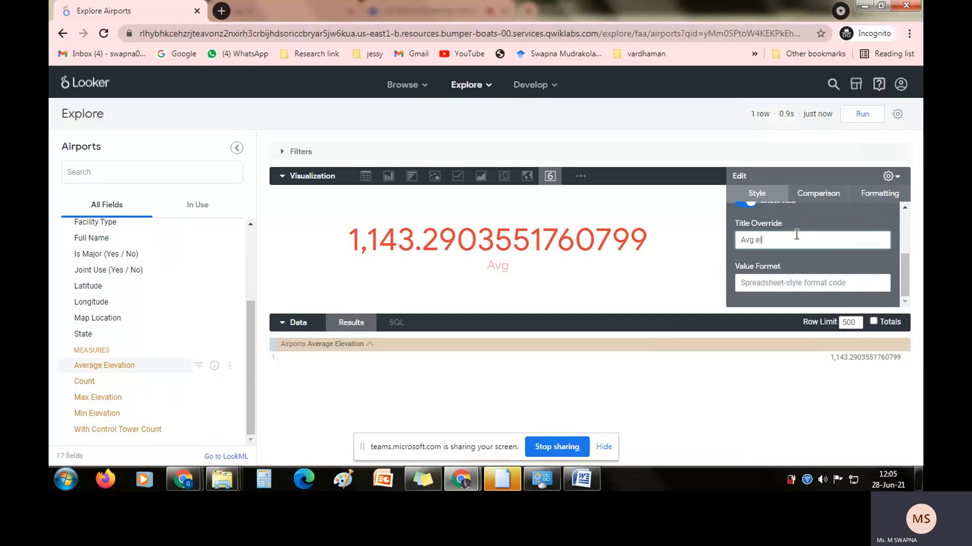
pyautogui.write('ivation')
pyautogui.click(679, 268)
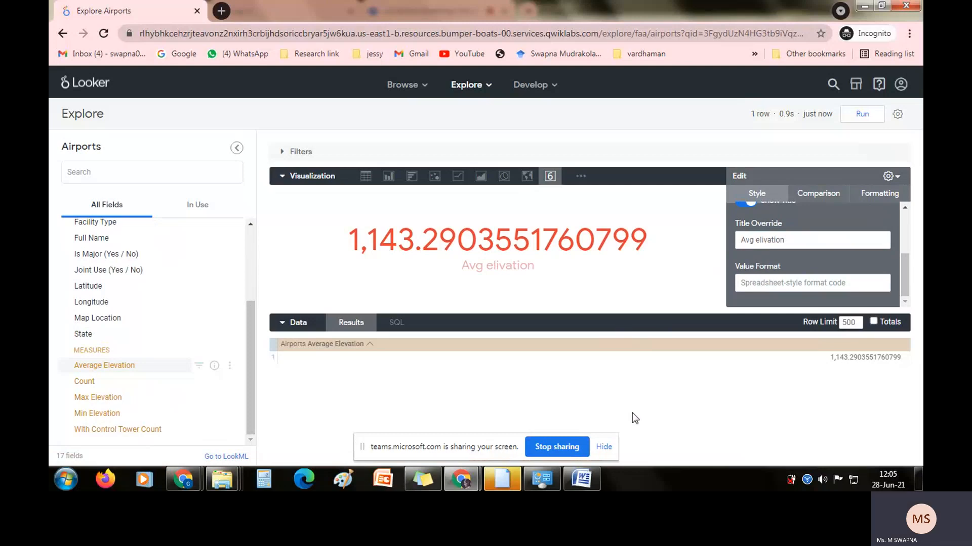
# Read the lab's remaining steps on styling and saving the visualization on the Qwiklabs page, and return to the Airports Explore in Looker.
pyautogui.hotkey('alt', 'Tab')
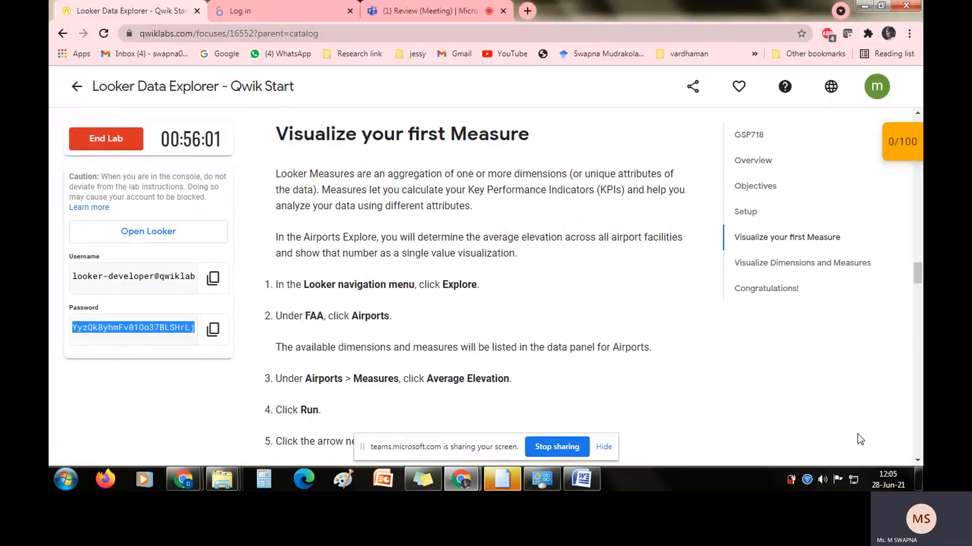
pyautogui.click(918, 461)
pyautogui.scroll(-4, 918, 460)
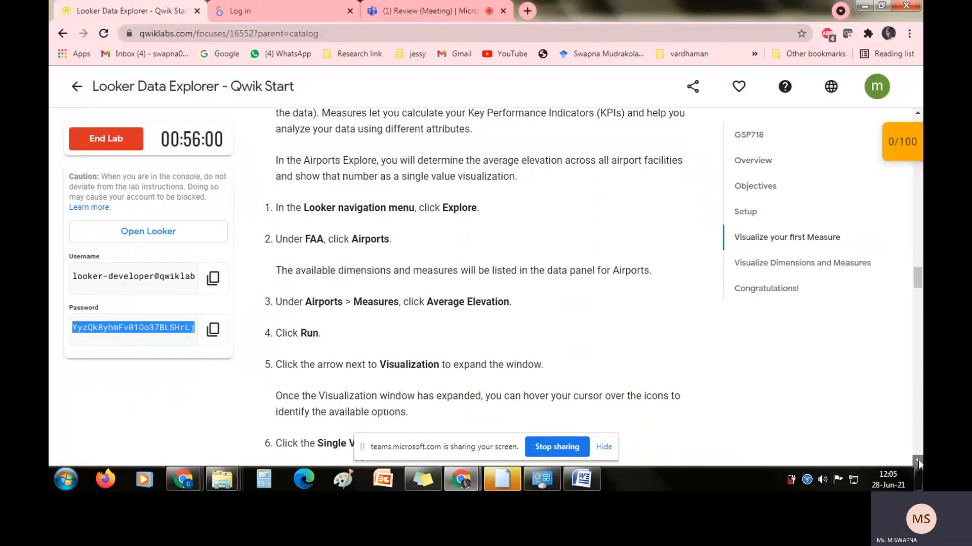
pyautogui.scroll(-3, 918, 460)
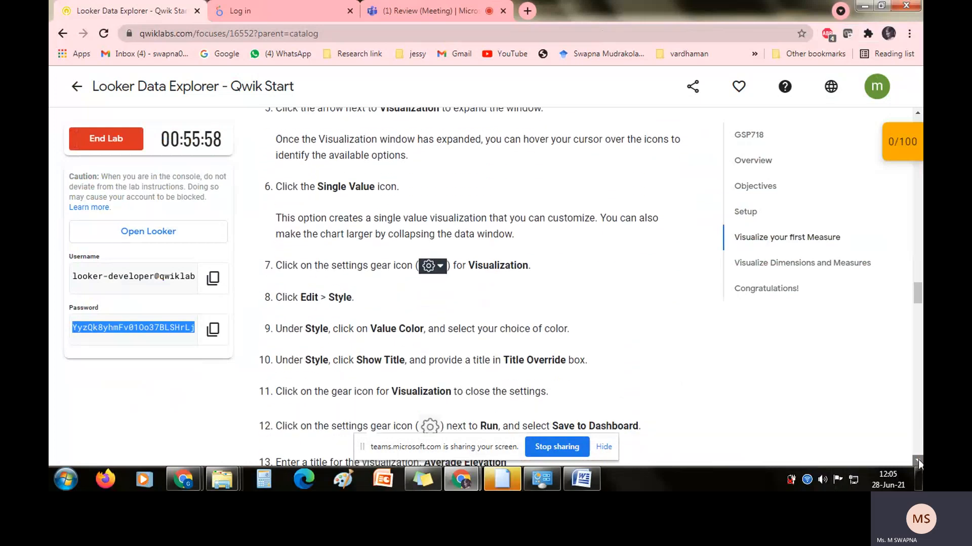
pyautogui.scroll(-1, 918, 459)
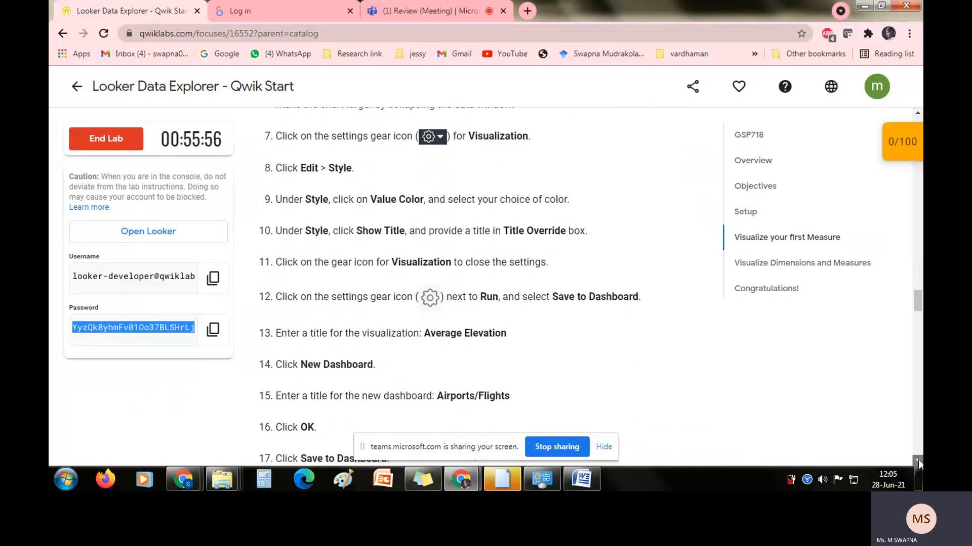
pyautogui.press('alt')
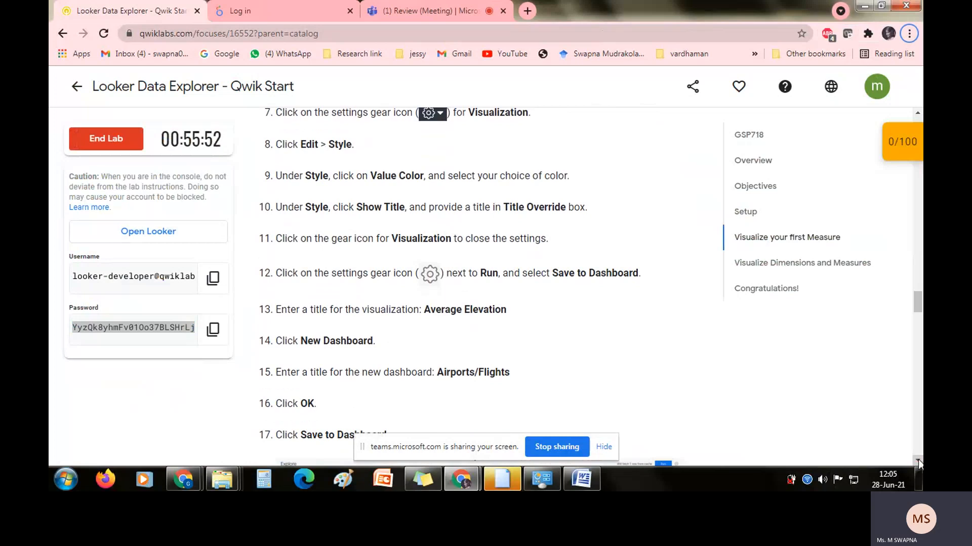
pyautogui.hotkey('alt', 'Tab')
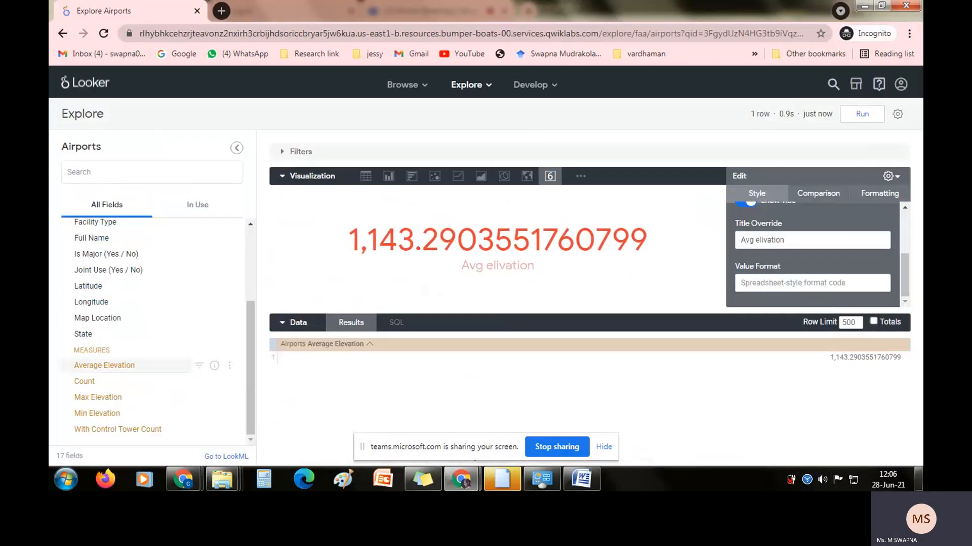
# Close the visualization's edit settings, expand the Filters section, and start saving the visualization to a dashboard.
pyautogui.click(899, 178)
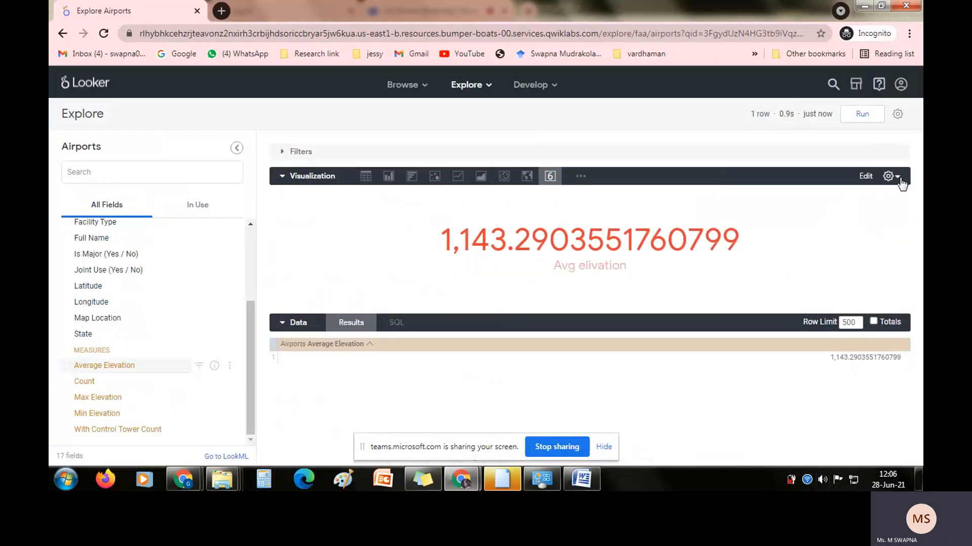
pyautogui.click(460, 152)
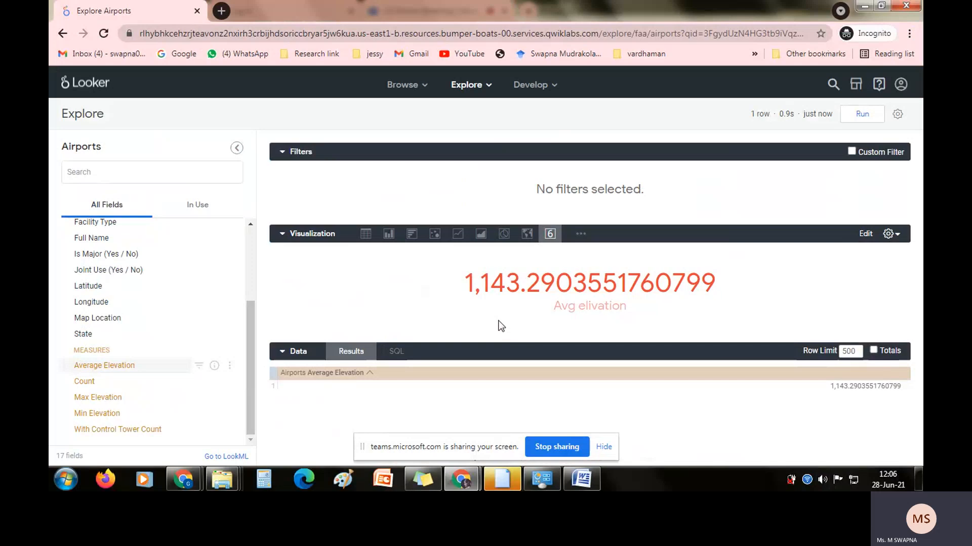
pyautogui.click(898, 115)
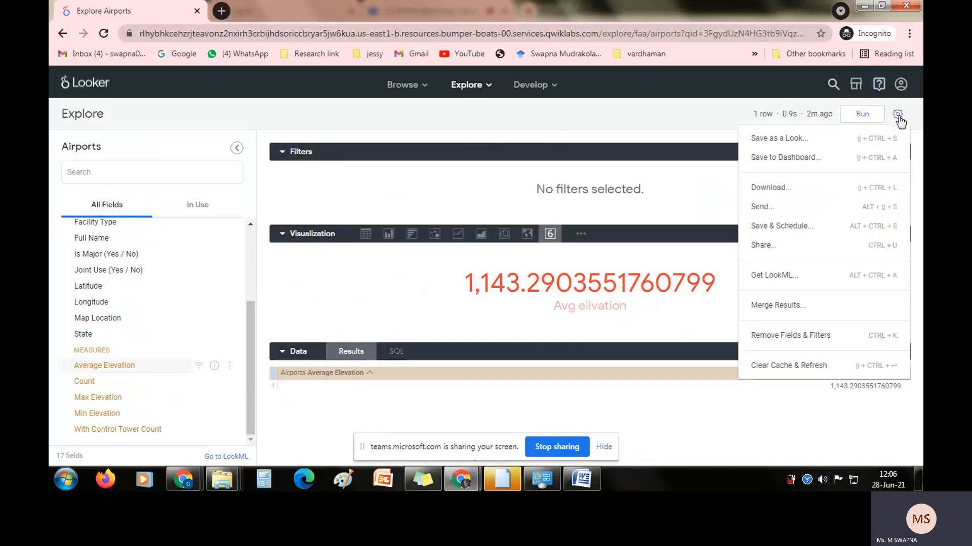
pyautogui.click(784, 157)
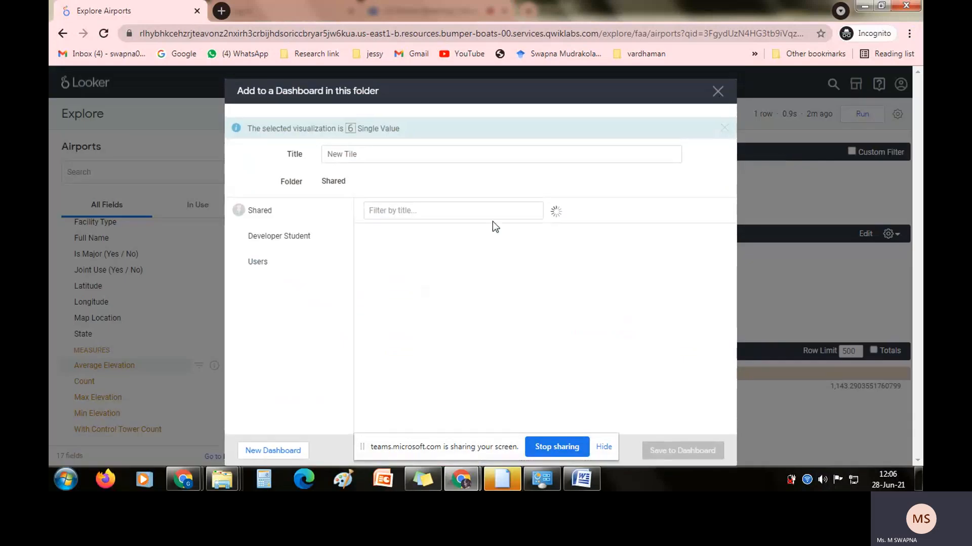
# Copy the dashboard name Airports/Flights from the Qwiklabs instructions and use it as the title in Looker's Add to a Dashboard dialog.
pyautogui.click(300, 449)
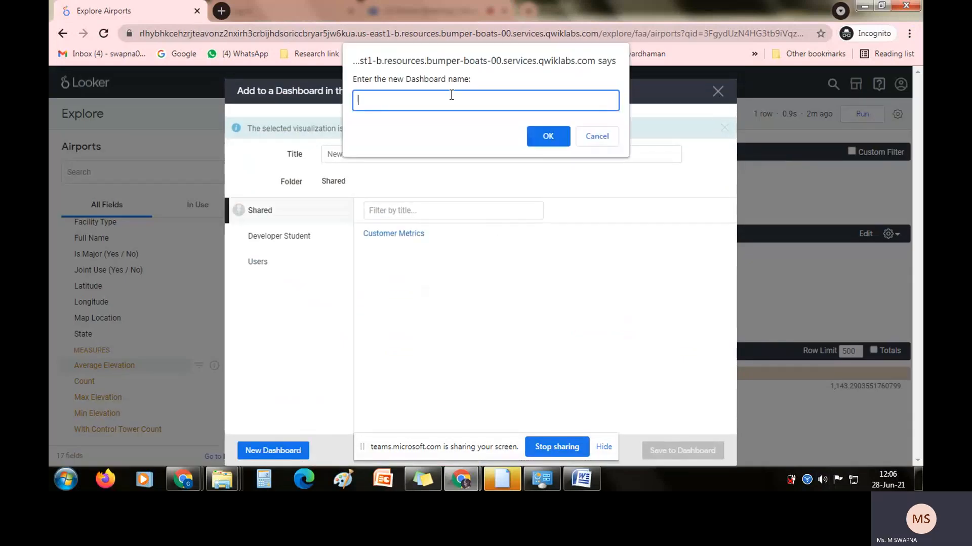
pyautogui.hotkey('alt', 'Tab')
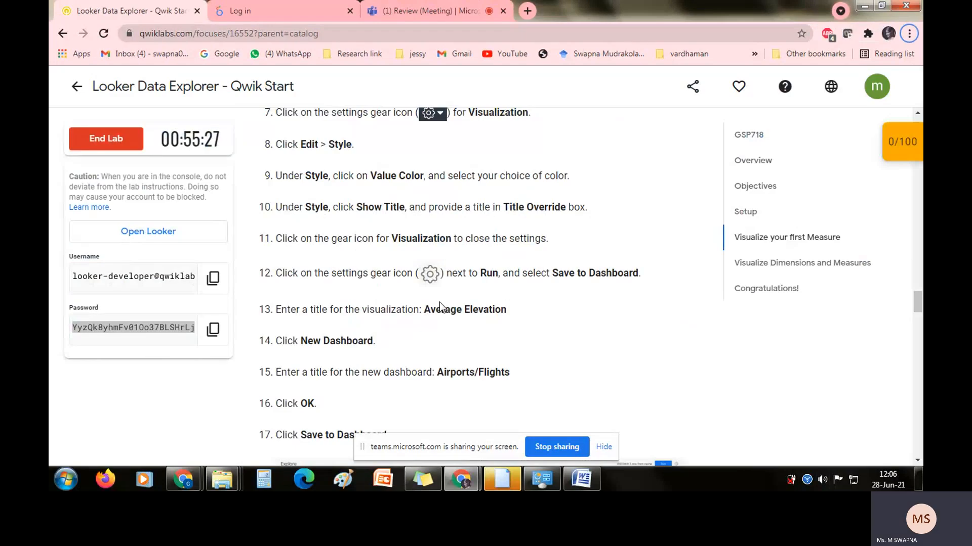
pyautogui.moveTo(437, 372); pyautogui.dragTo(530, 371)
pyautogui.hotkey('ctrl', 'c')
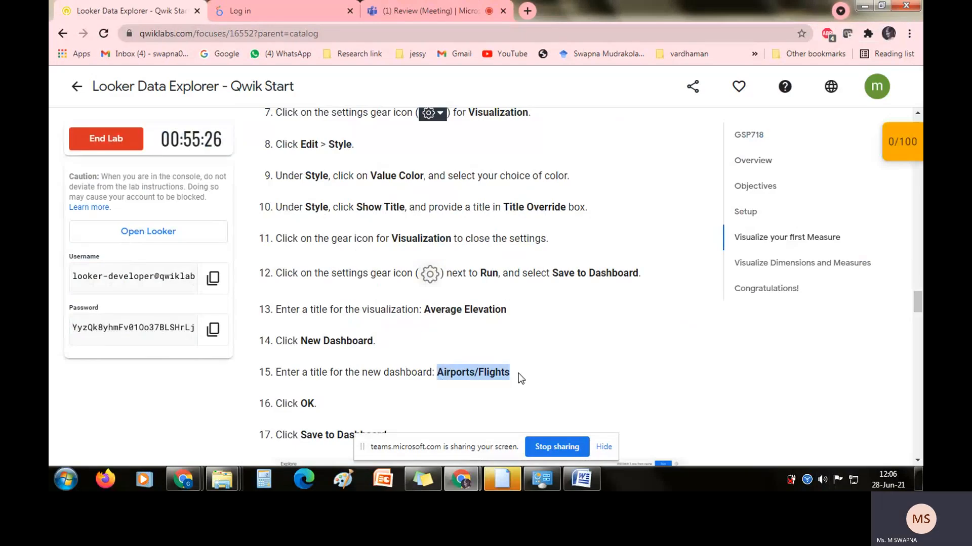
pyautogui.hotkey('alt', 'Tab')
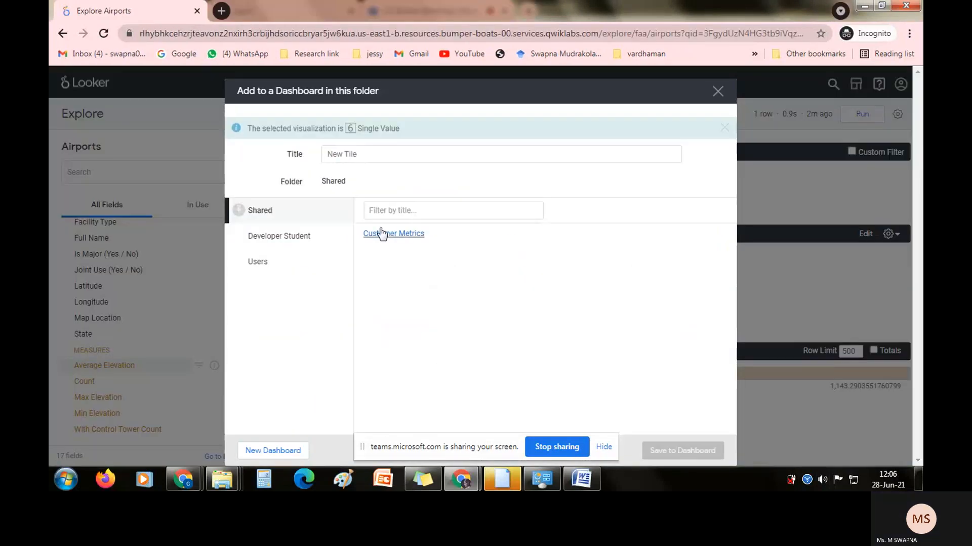
pyautogui.click(340, 157)
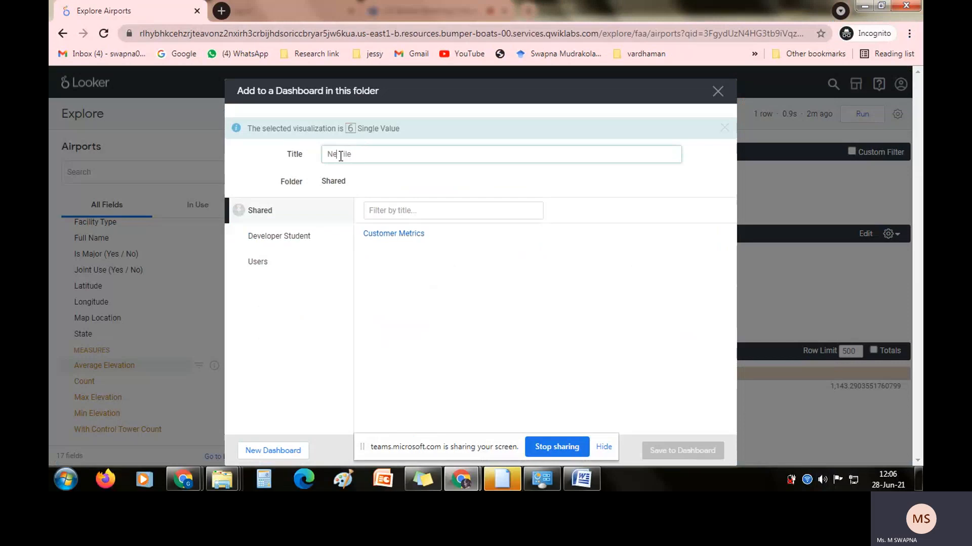
pyautogui.press('Delete')
pyautogui.press('Delete')
pyautogui.press('Delete')
pyautogui.press('Delete')
pyautogui.press('Delete')
pyautogui.press('BackSpace')
pyautogui.hotkey('ctrl', 'v')
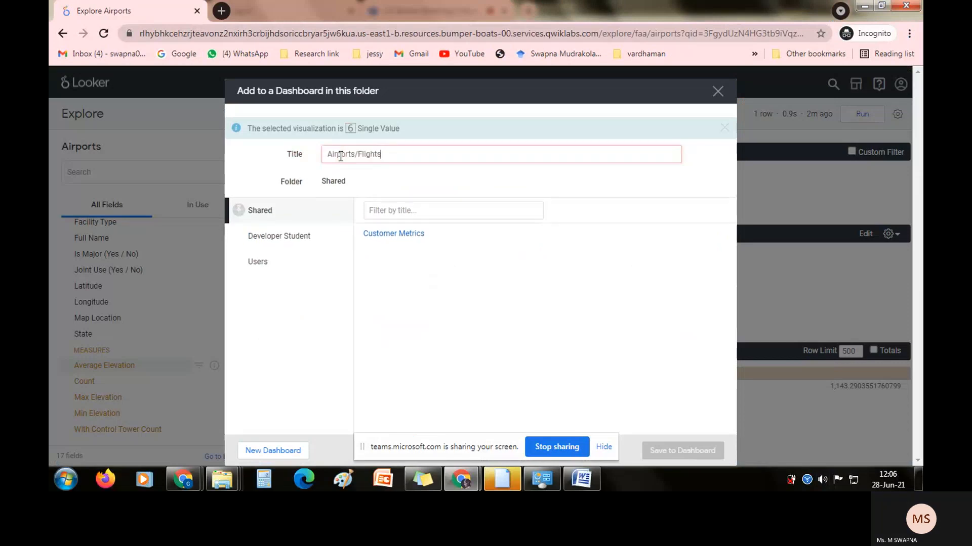
pyautogui.click(430, 263)
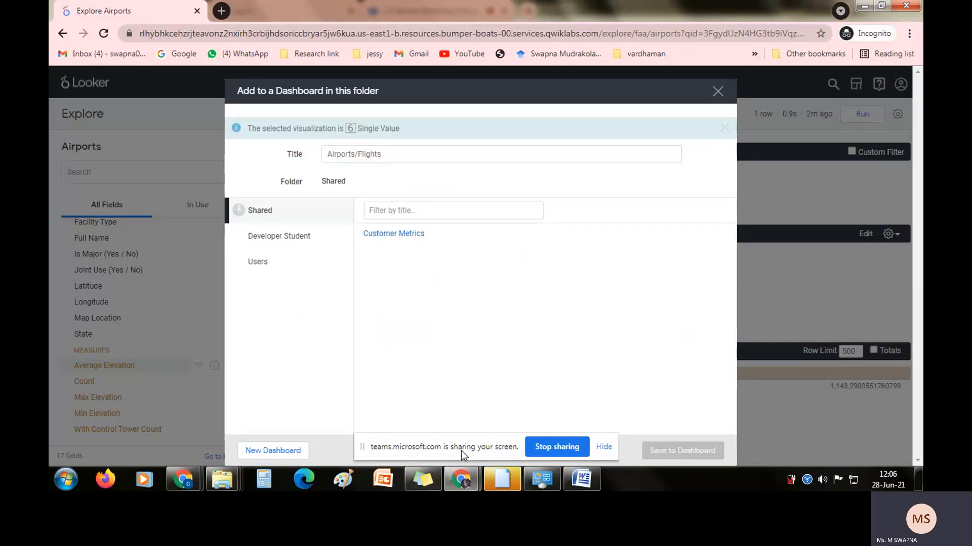
pyautogui.click(604, 447)
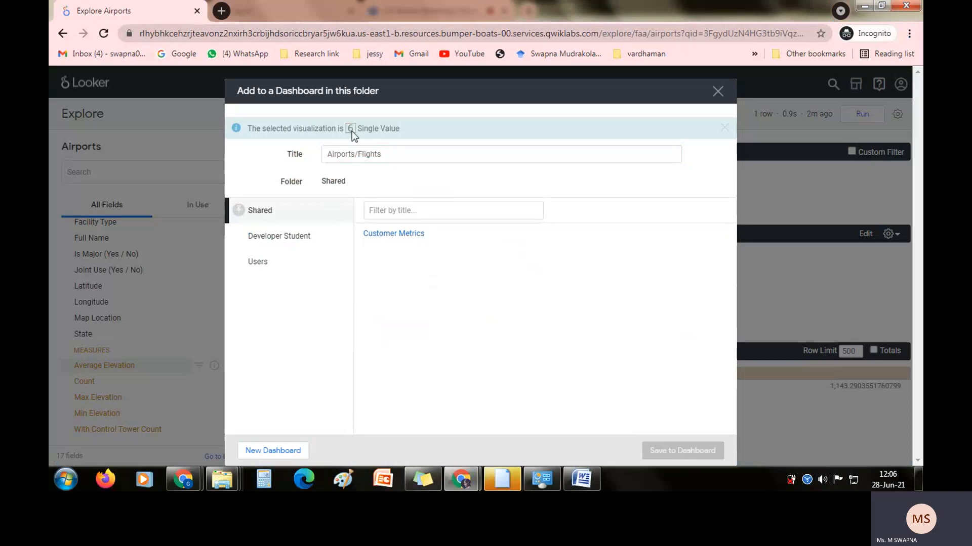
pyautogui.click(391, 234)
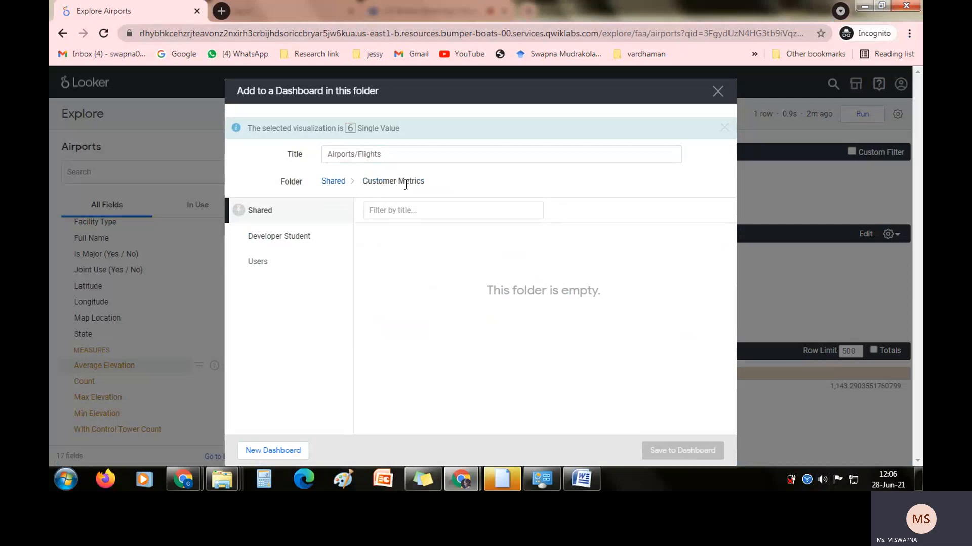
pyautogui.click(340, 183)
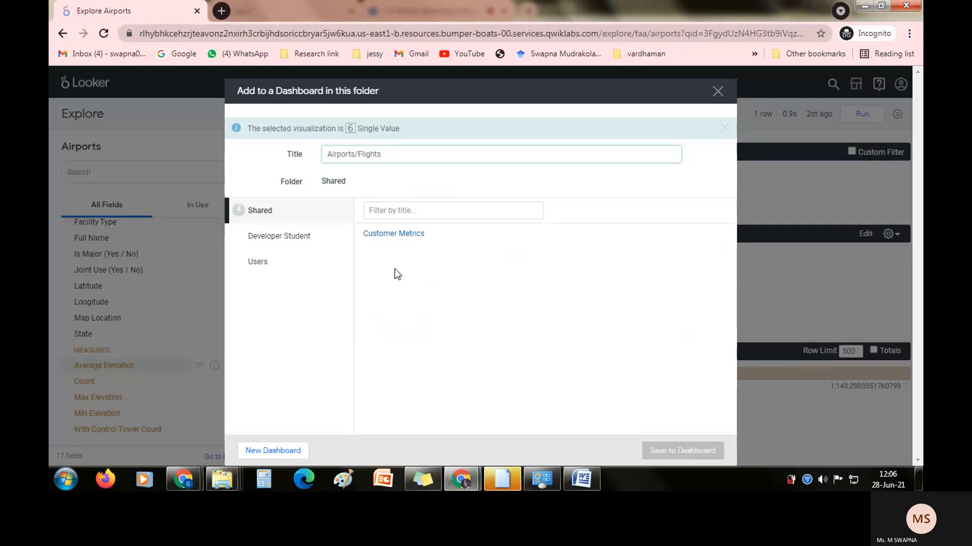
pyautogui.click(288, 452)
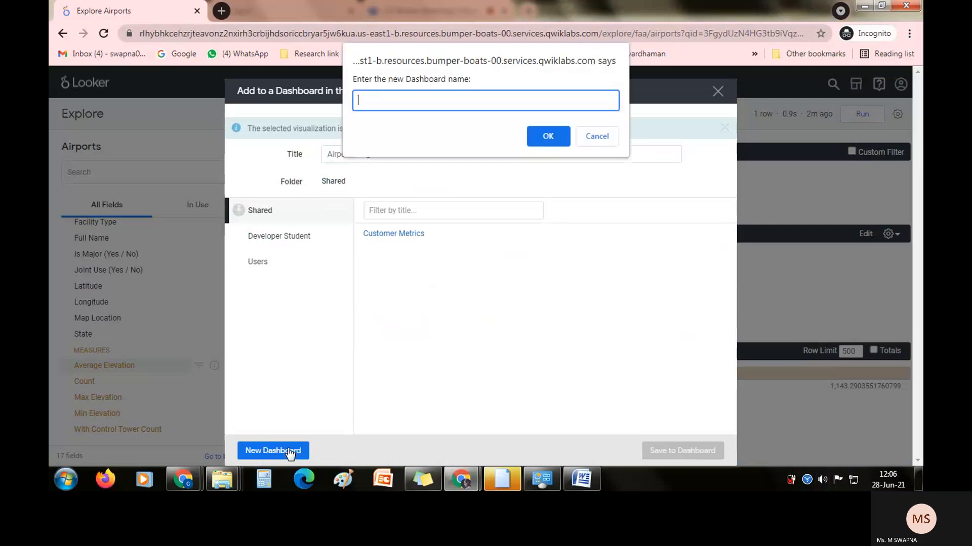
pyautogui.click(548, 137)
# Check the Qwiklabs instructions on naming and saving the new dashboard, and return to the Looker window.
pyautogui.hotkey('alt', 'Tab')
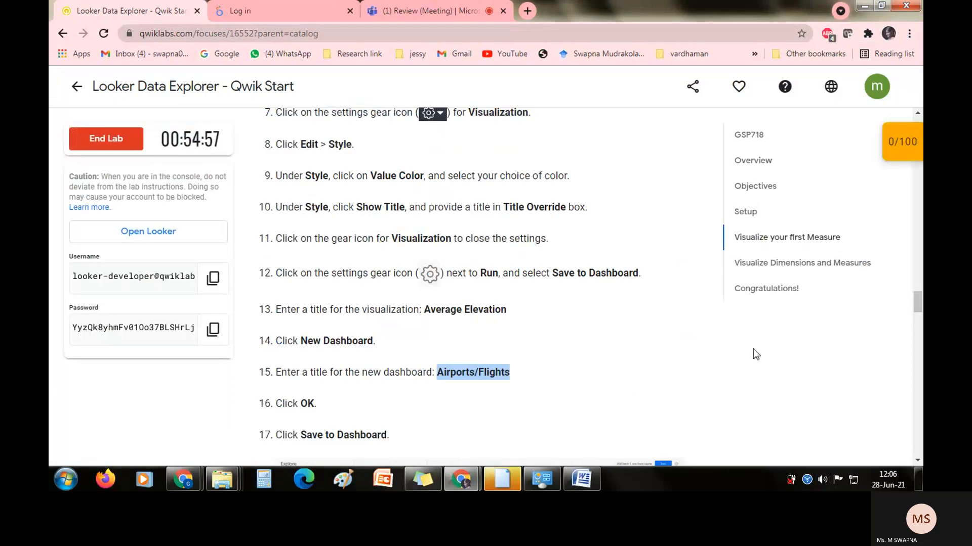
pyautogui.hotkey('alt', 'Tab')
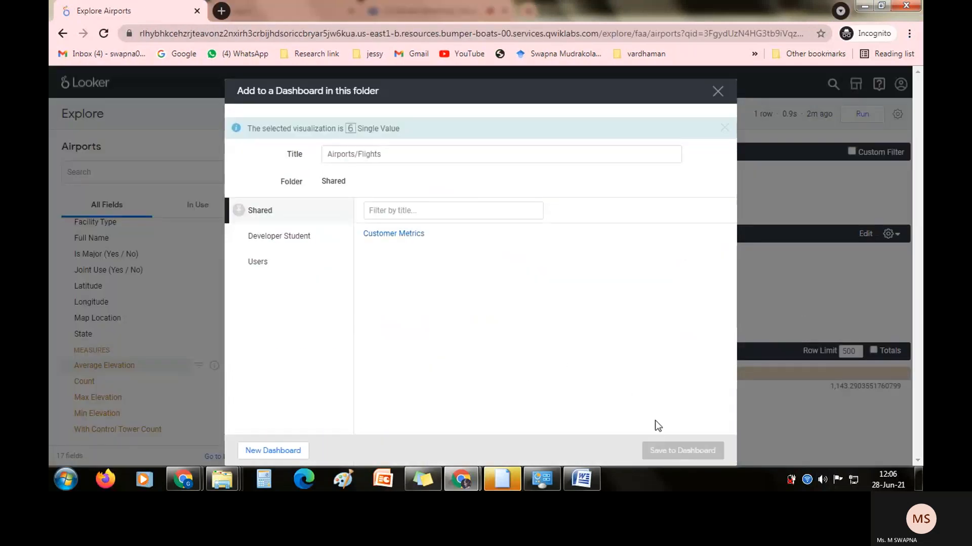
pyautogui.hotkey('alt', 'Tab')
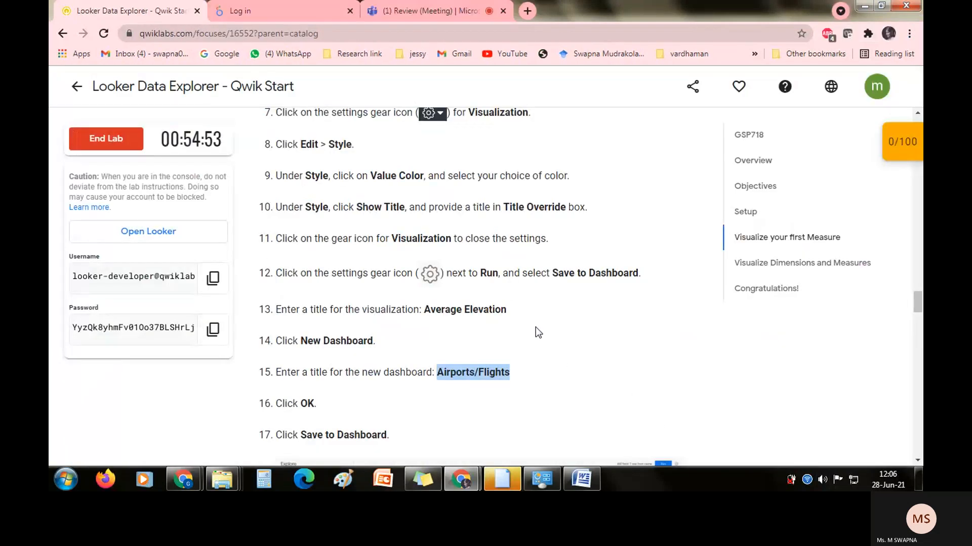
pyautogui.scroll(-1, 918, 314)
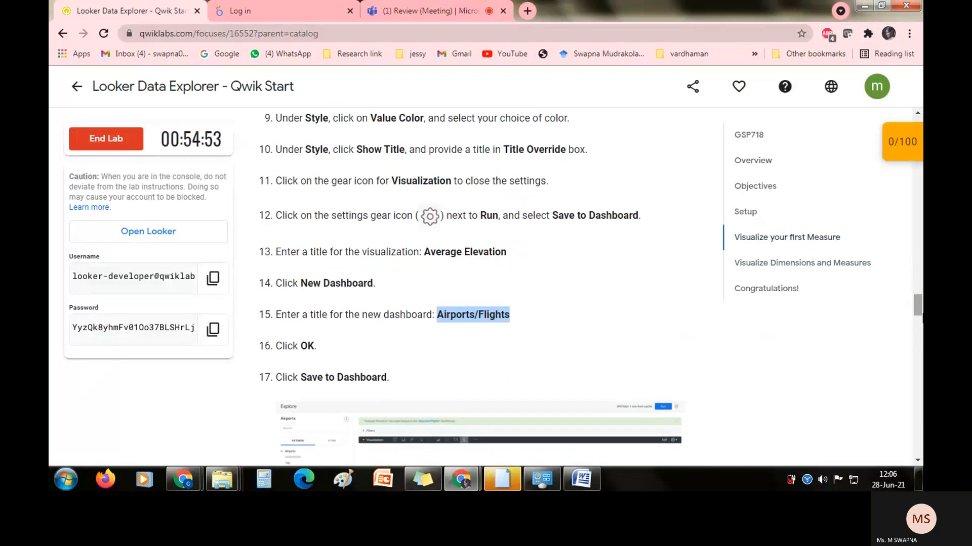
pyautogui.hotkey('alt', 'Tab')
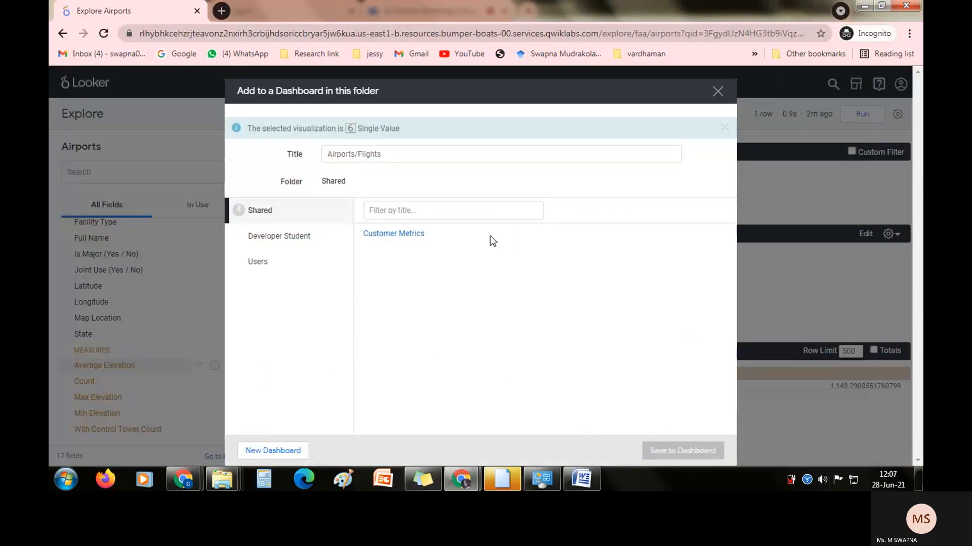
# Close the Add to a Dashboard dialog without saving and collapse the Explore's Filters section.
pyautogui.click(725, 129)
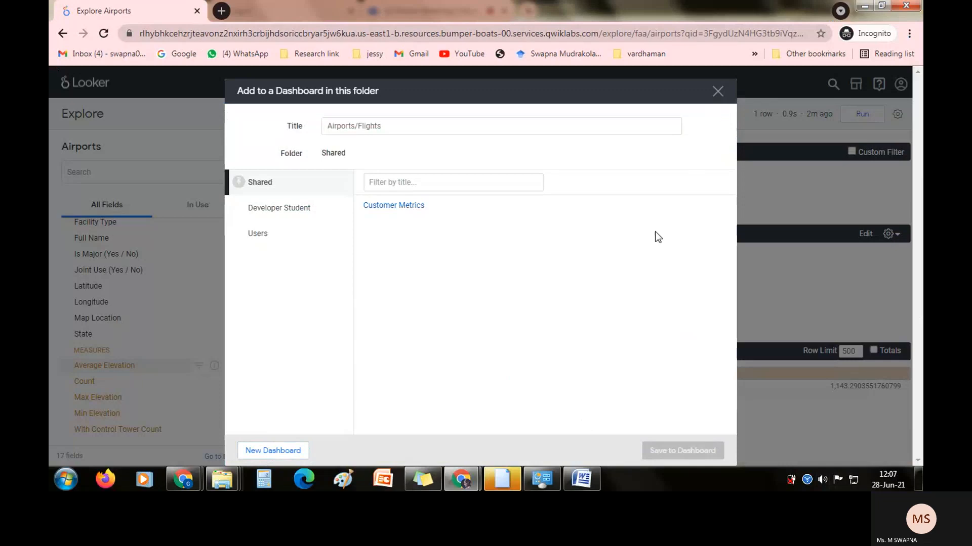
pyautogui.click(718, 91)
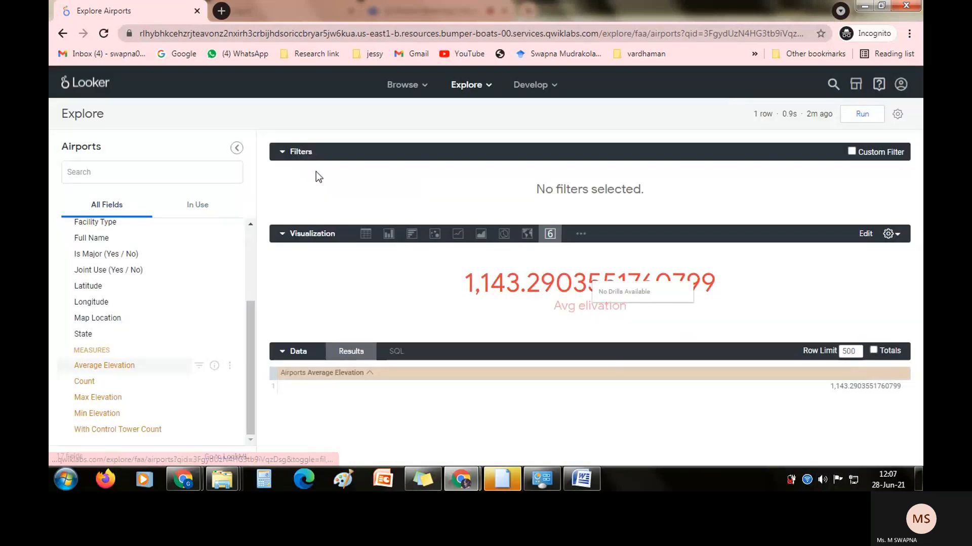
pyautogui.click(284, 157)
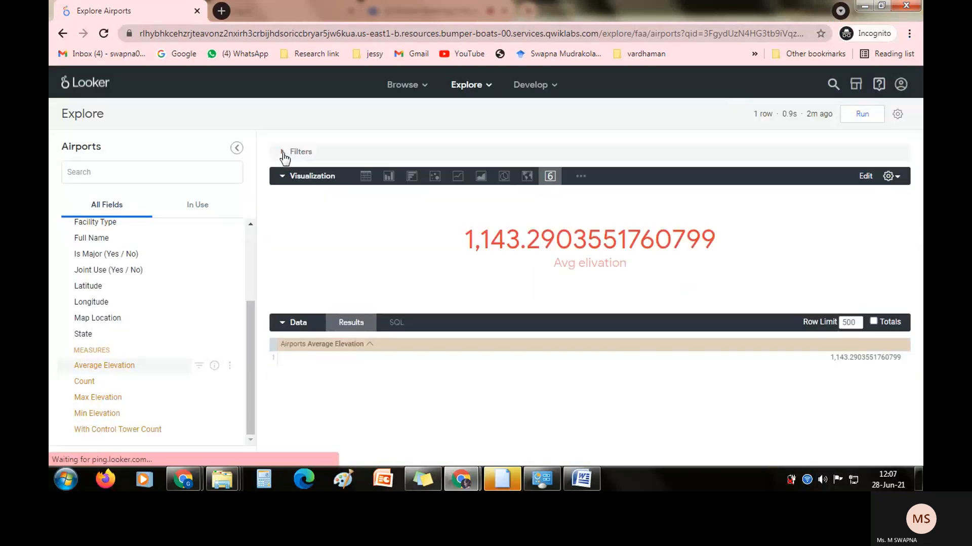
pyautogui.click(899, 177)
pyautogui.click(899, 178)
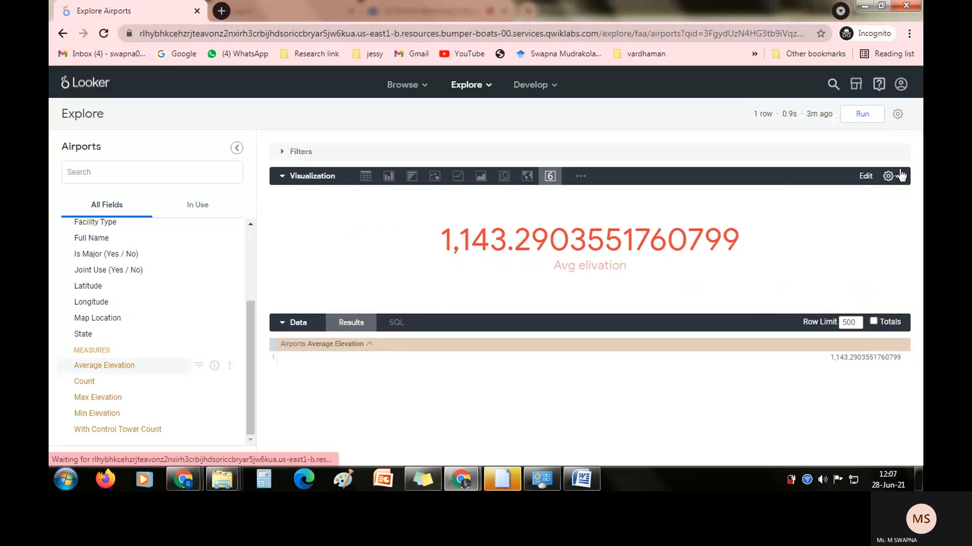
pyautogui.click(898, 114)
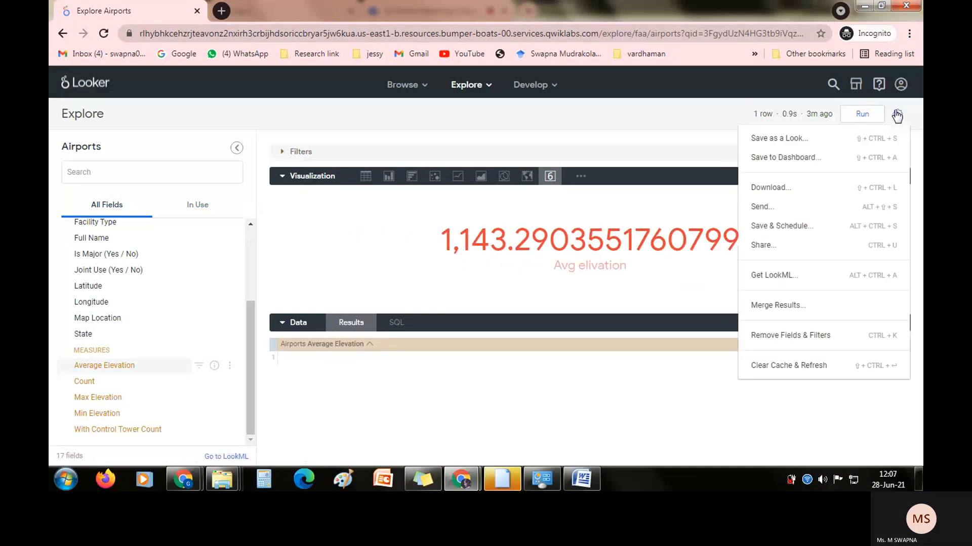
pyautogui.click(787, 158)
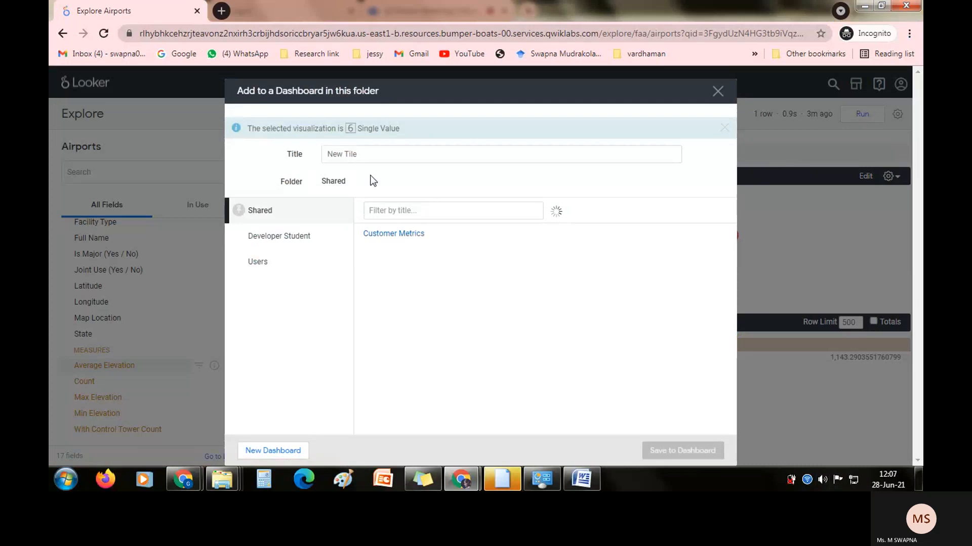
pyautogui.click(266, 453)
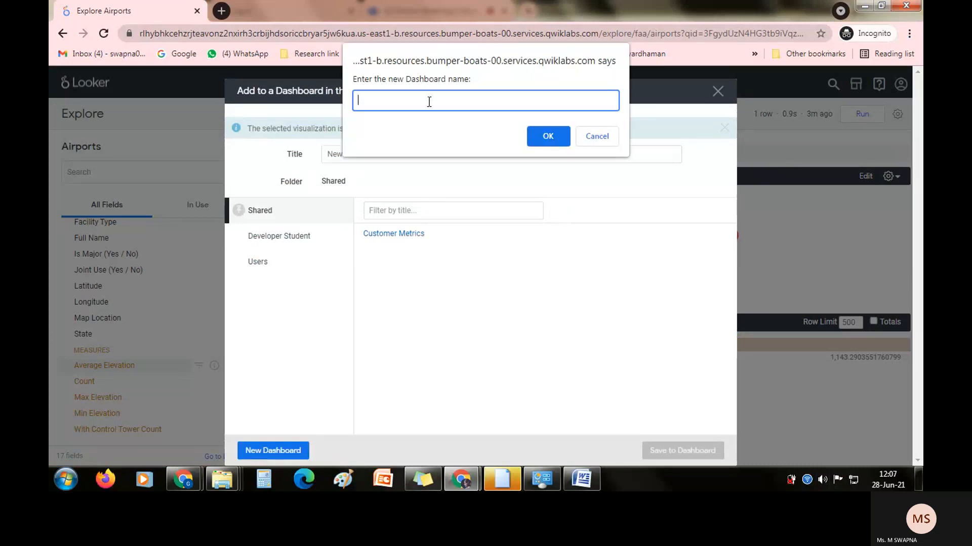
# Copy the dashboard name Airports/Flights from the Qwiklabs instructions and return to Looker.
pyautogui.click(175, 18)
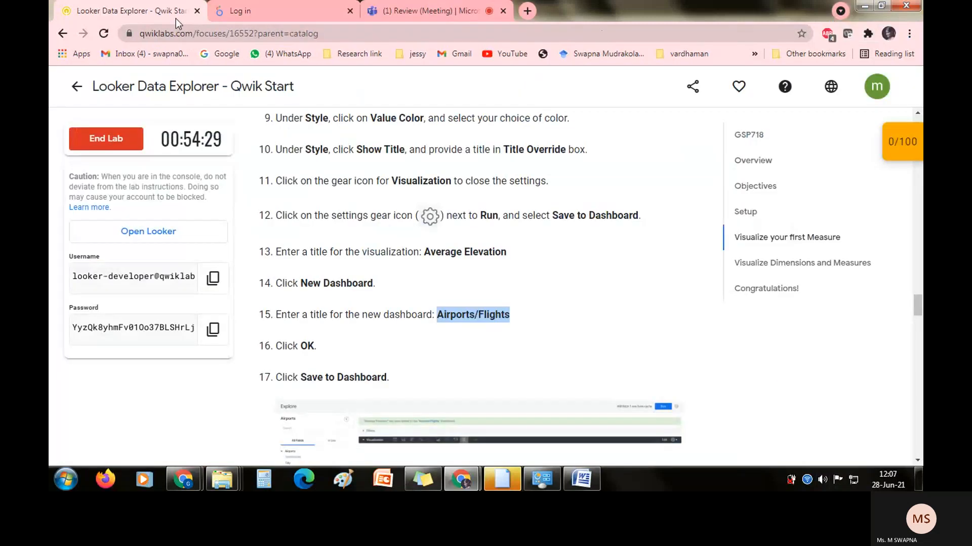
pyautogui.click(445, 274)
pyautogui.moveTo(437, 314); pyautogui.dragTo(516, 317)
pyautogui.hotkey('ctrl', 'c')
pyautogui.hotkey('alt', 'Tab')
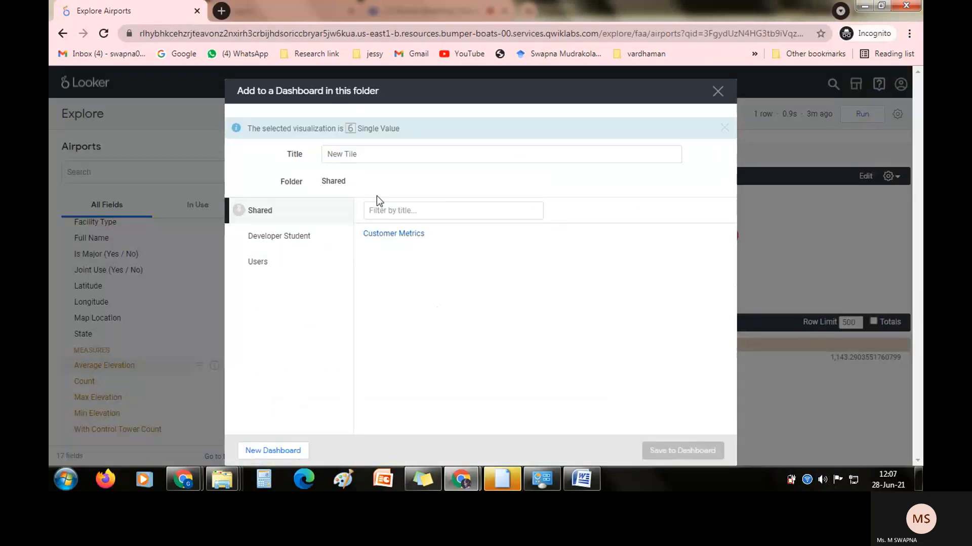
pyautogui.doubleClick(336, 154)
pyautogui.moveTo(358, 154); pyautogui.dragTo(312, 150)
pyautogui.hotkey('ctrl', 'v')
pyautogui.click(376, 177)
pyautogui.click(377, 234)
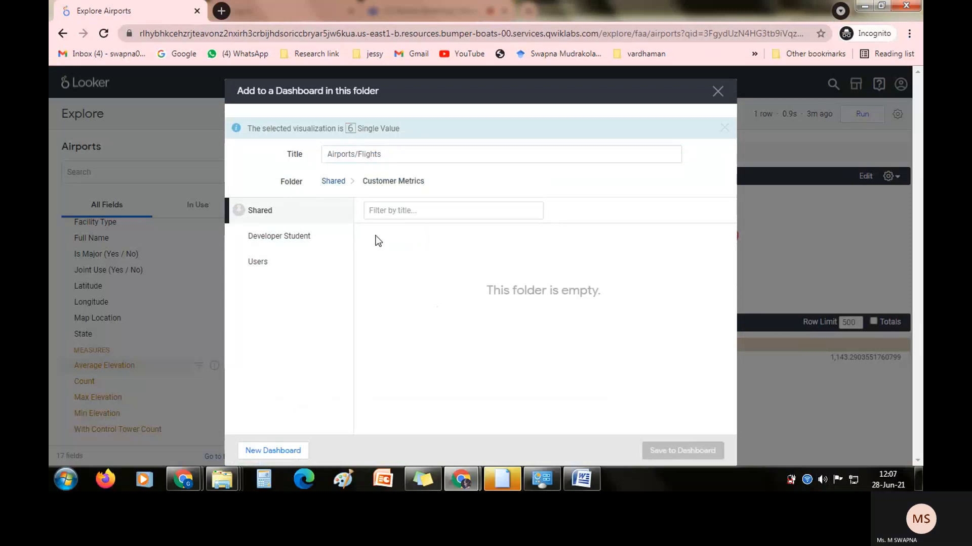
pyautogui.click(333, 182)
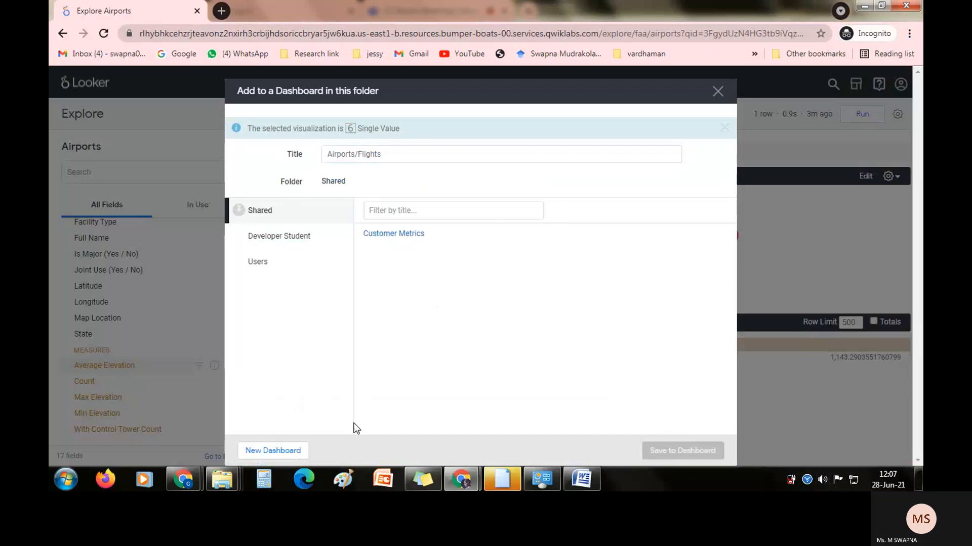
pyautogui.click(717, 91)
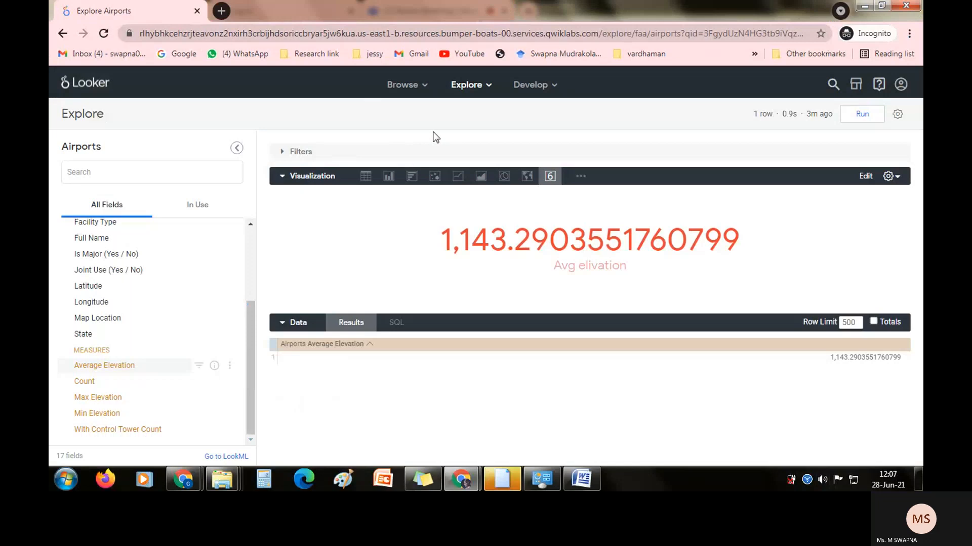
# Reverse the sort order of the Average Elevation column and rerun the query.
pyautogui.click(416, 347)
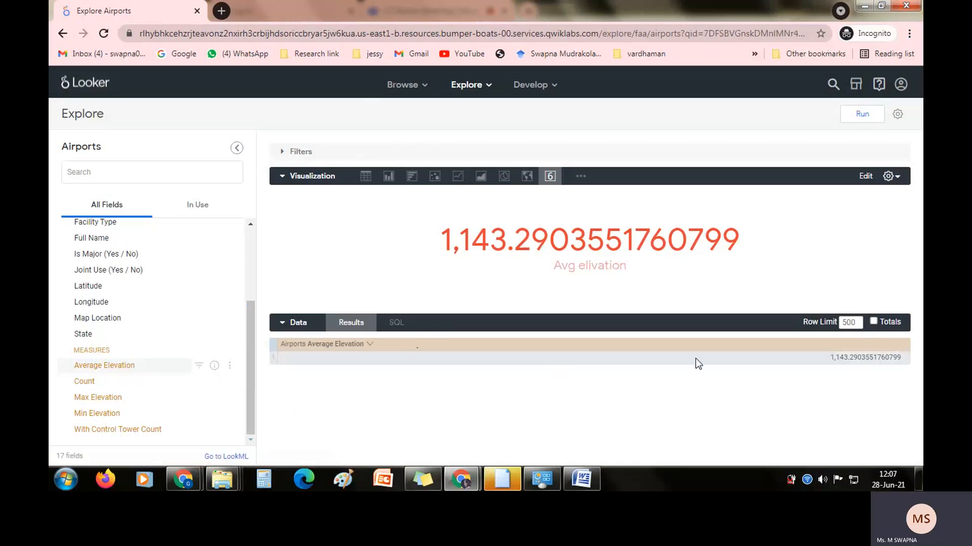
pyautogui.click(862, 114)
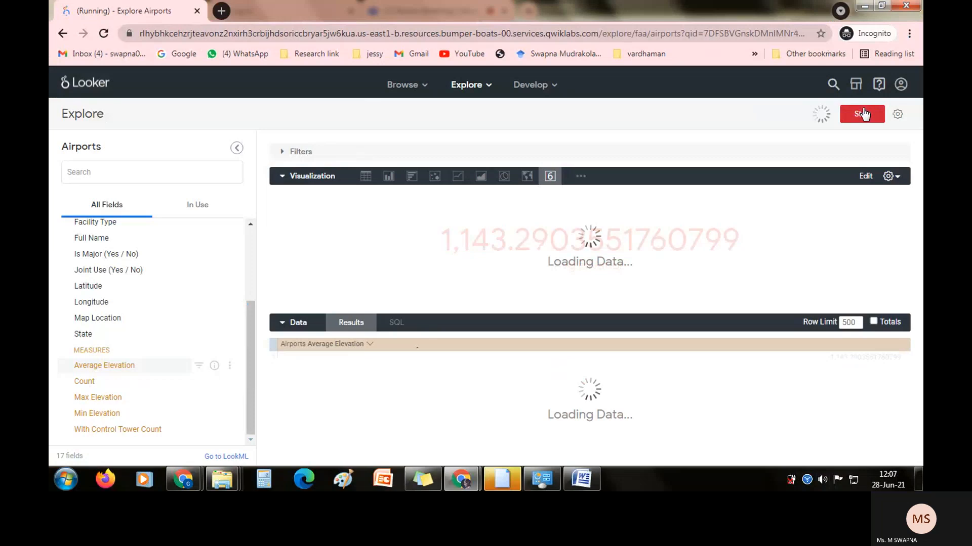
# Start saving the visualization to a dashboard and set its title to the copied name Airports/Flights.
pyautogui.click(897, 114)
pyautogui.click(781, 157)
pyautogui.click(413, 163)
pyautogui.tripleClick(412, 163)
pyautogui.hotkey('ctrl', 'v')
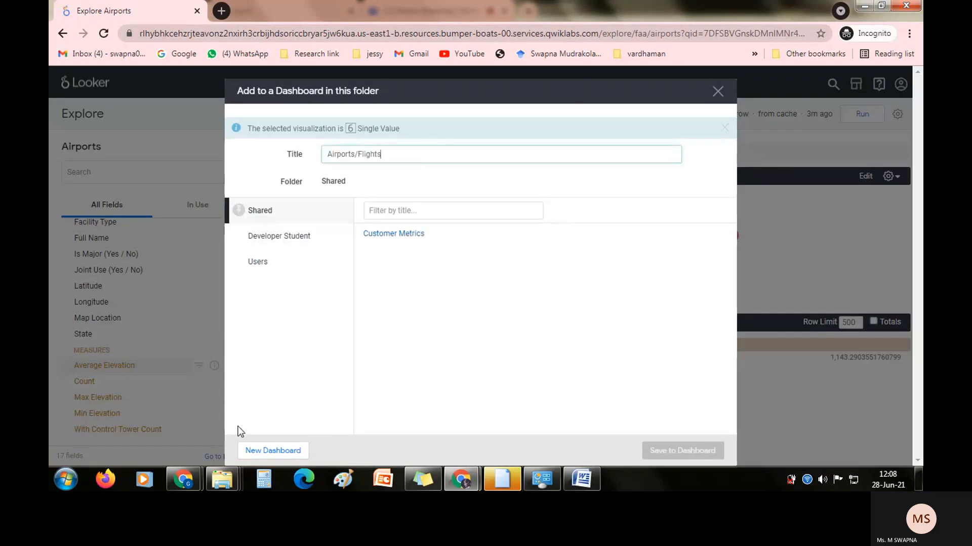
# Create a new dashboard named Airports/Flights in the Shared folder and save the visualization to it.
pyautogui.click(273, 451)
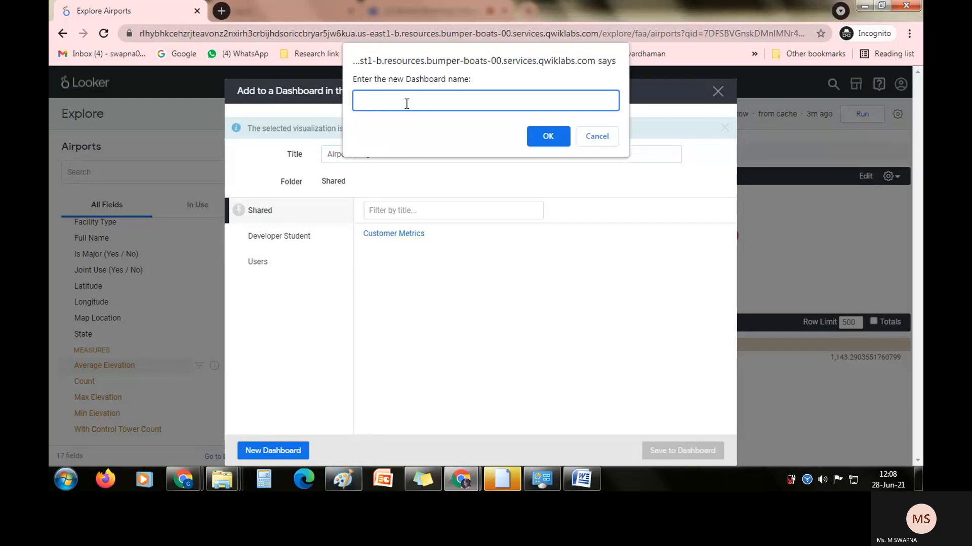
pyautogui.hotkey('ctrl', 'v')
pyautogui.click(555, 135)
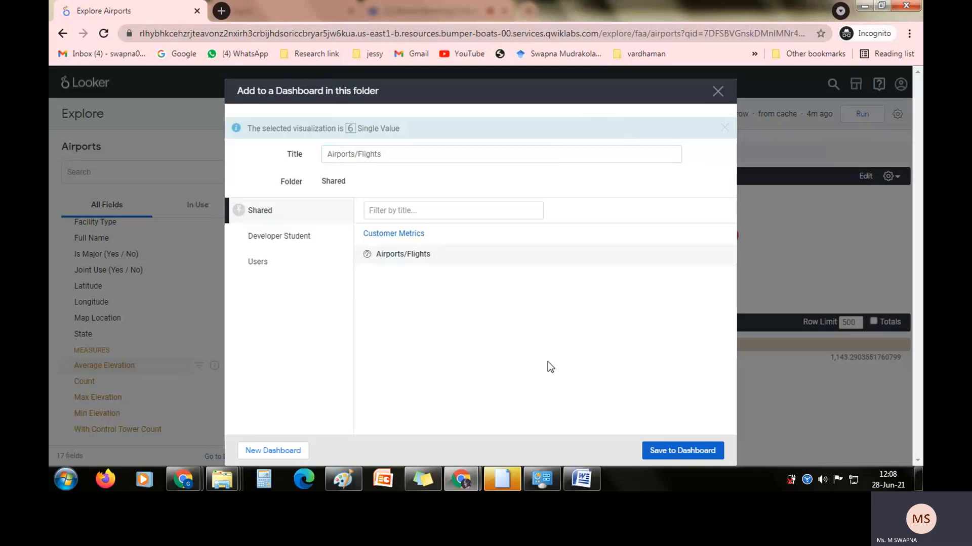
pyautogui.click(666, 453)
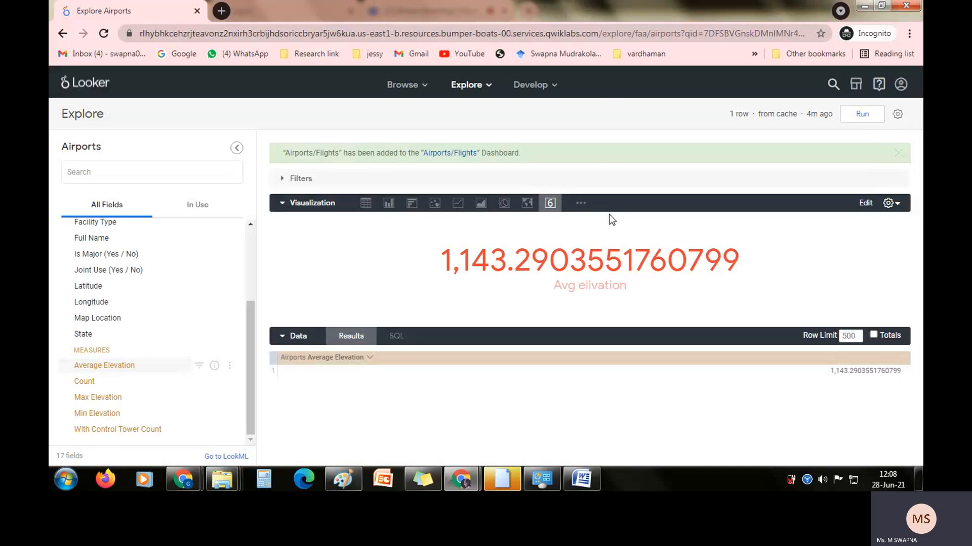
# Read the Visualize Dimensions and Measures instructions on the Qwiklabs page and return to the Airports Explore in Looker.
pyautogui.hotkey('alt', 'Tab')
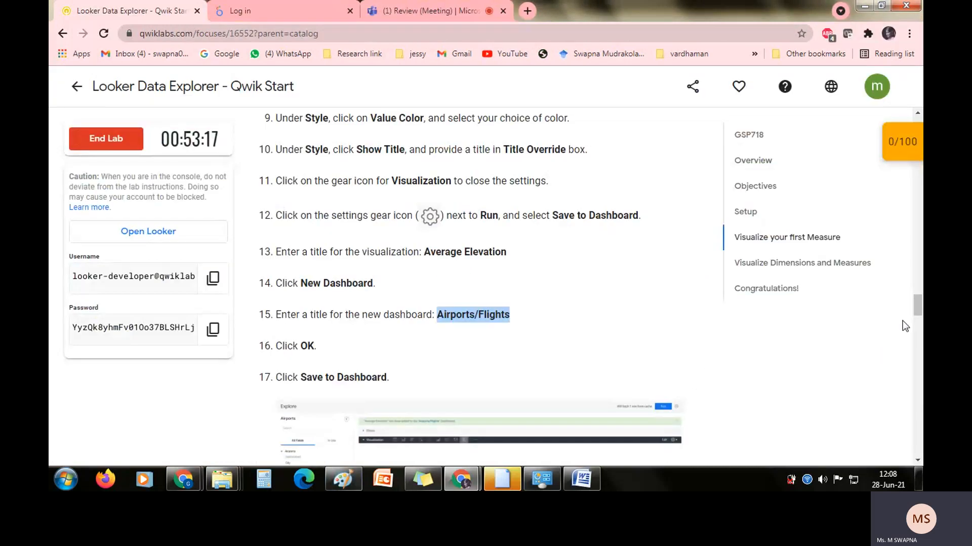
pyautogui.moveTo(917, 306); pyautogui.dragTo(920, 342)
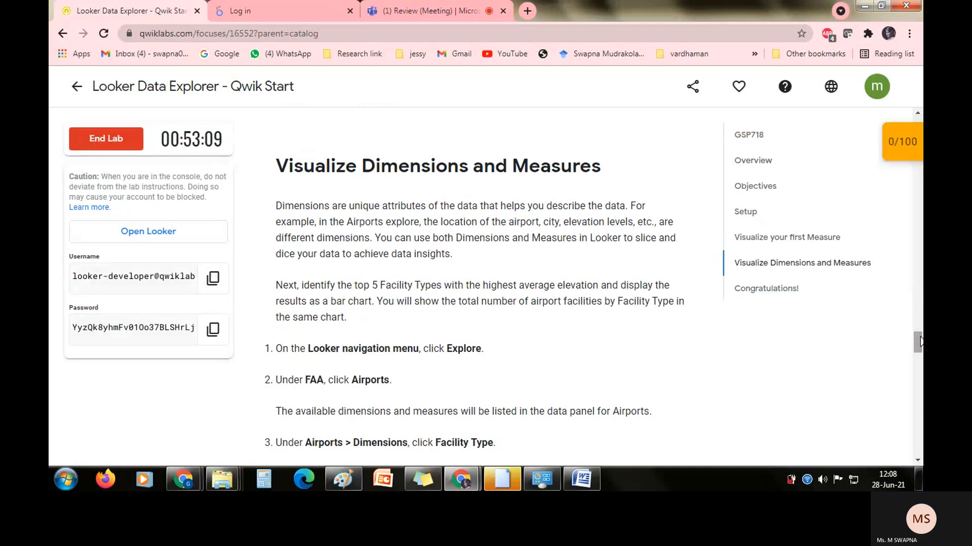
pyautogui.scroll(-6, 918, 349)
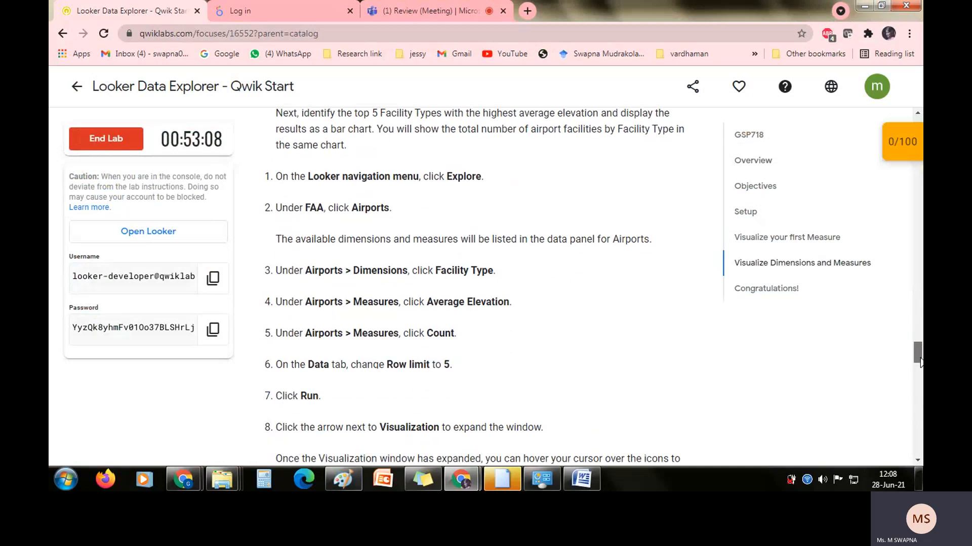
pyautogui.hotkey('alt', 'Tab')
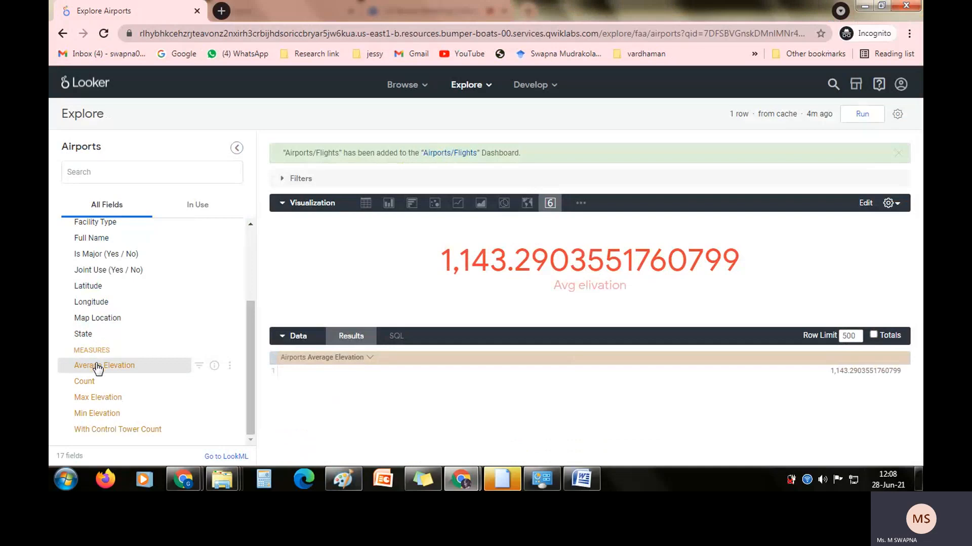
# Collapse the Data and Visualization sections and add the Airports Facility Type dimension to the query.
pyautogui.moveTo(250, 314); pyautogui.dragTo(253, 271)
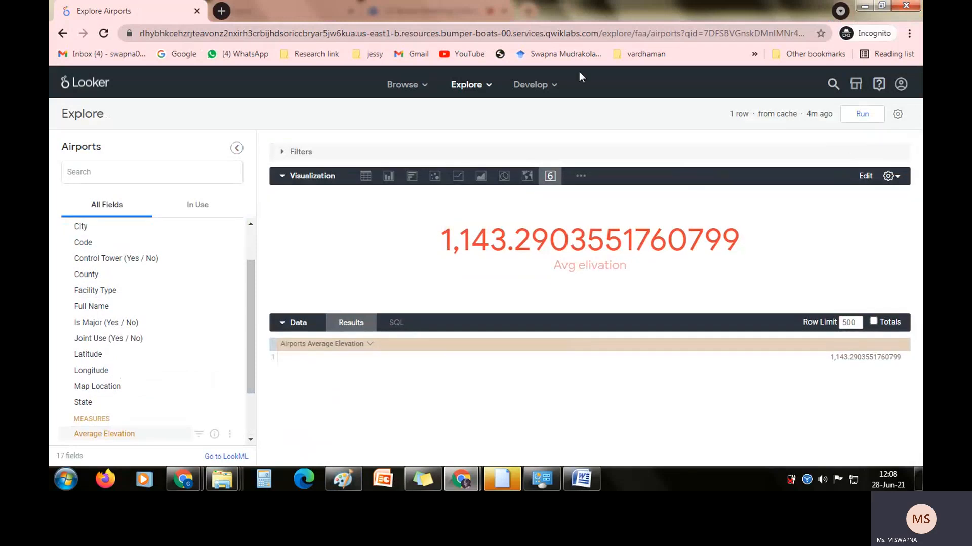
pyautogui.click(282, 327)
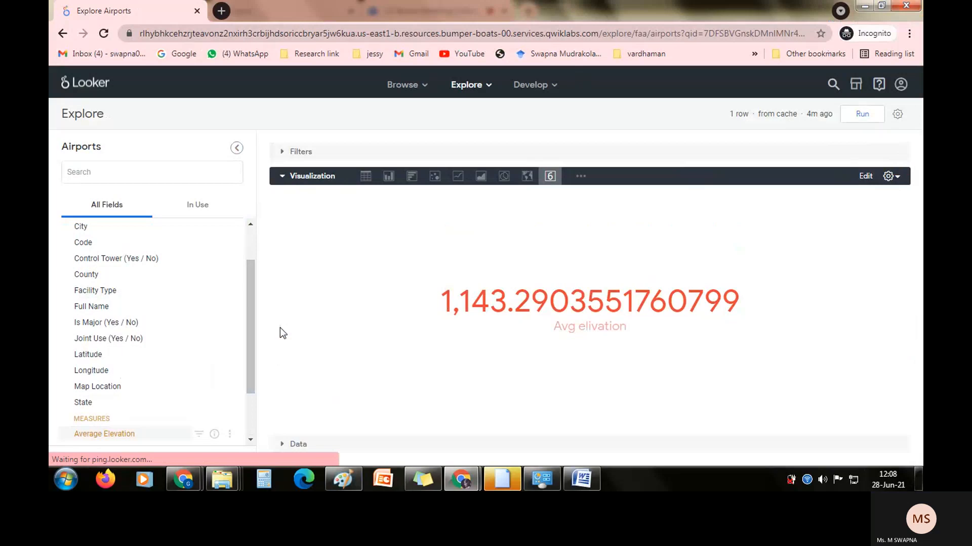
pyautogui.click(281, 177)
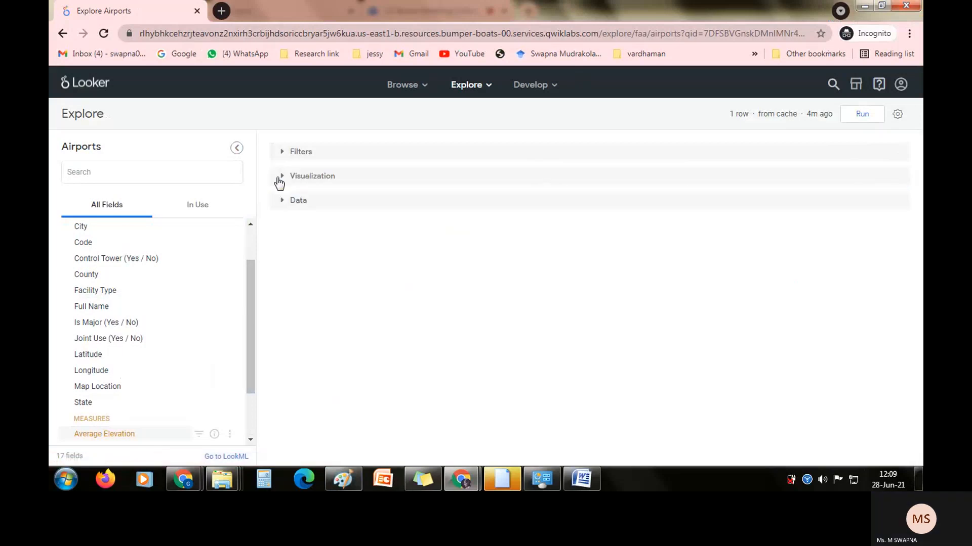
pyautogui.click(107, 292)
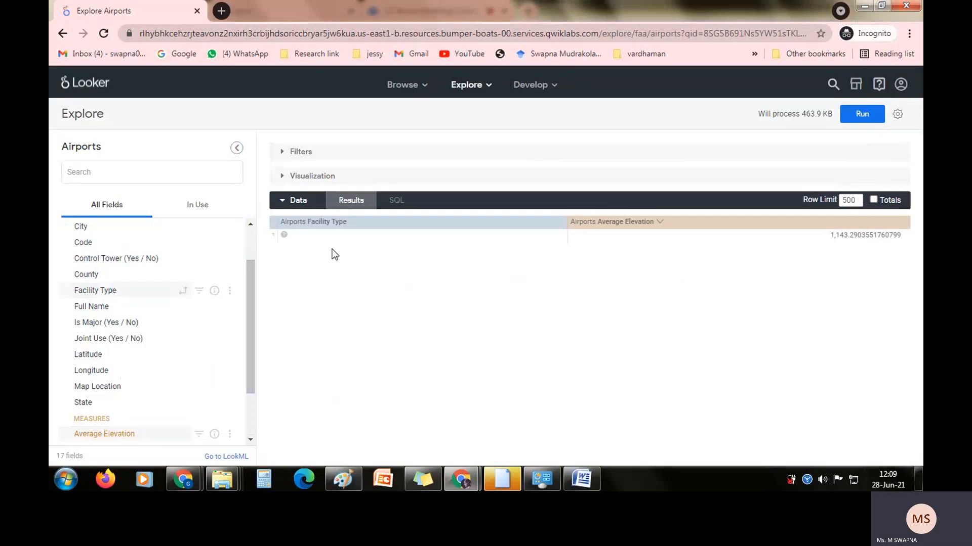
# Check the lab's measure instructions, remove Average Elevation from the Airports query and add it back.
pyautogui.hotkey('alt', 'Tab')
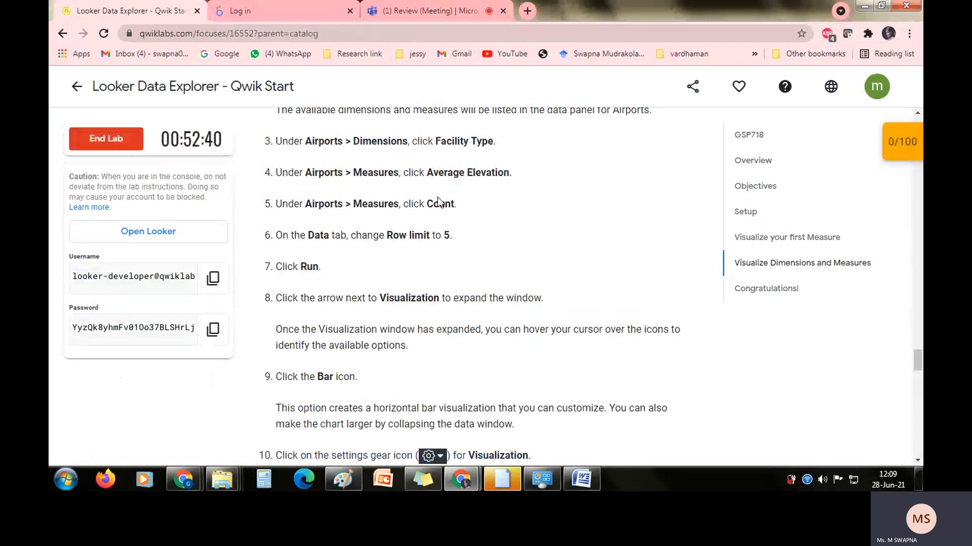
pyautogui.hotkey('alt', 'Tab')
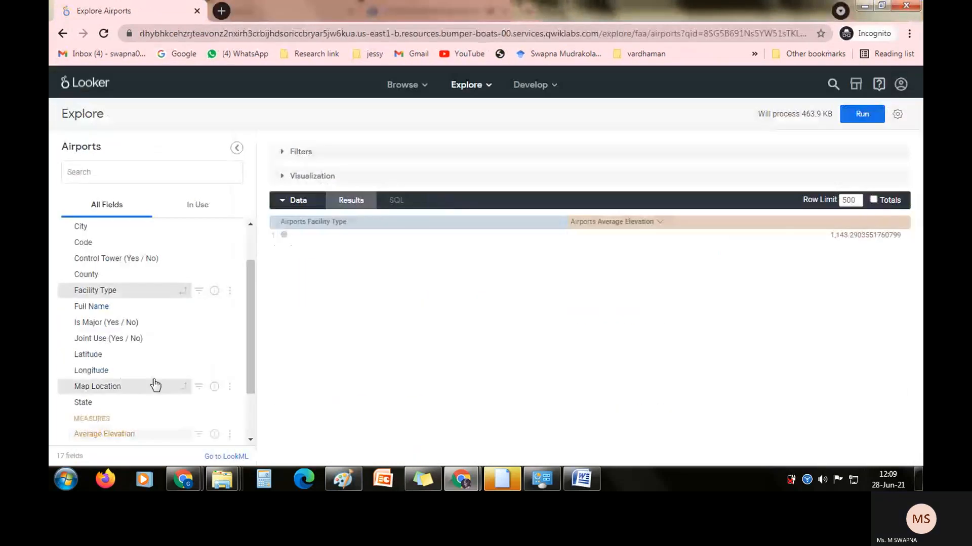
pyautogui.click(101, 433)
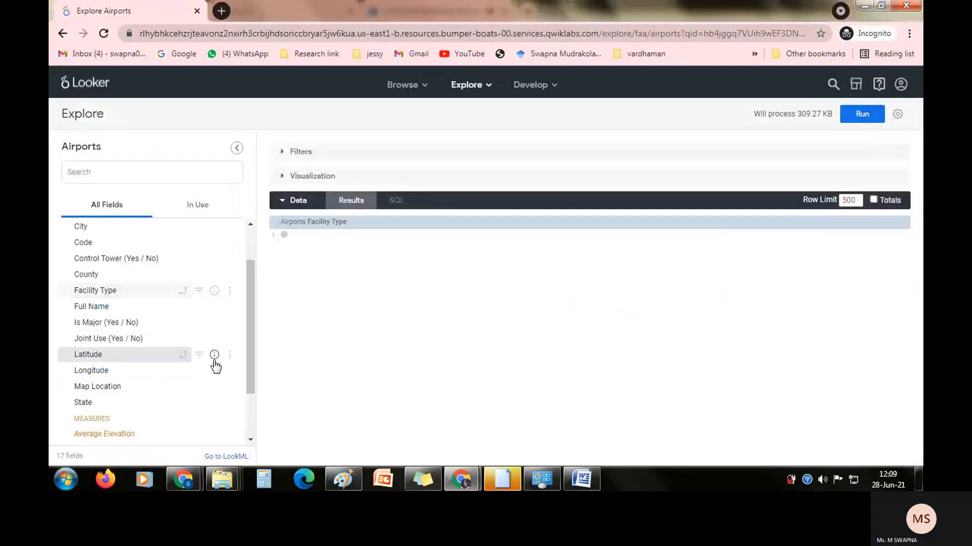
pyautogui.click(298, 201)
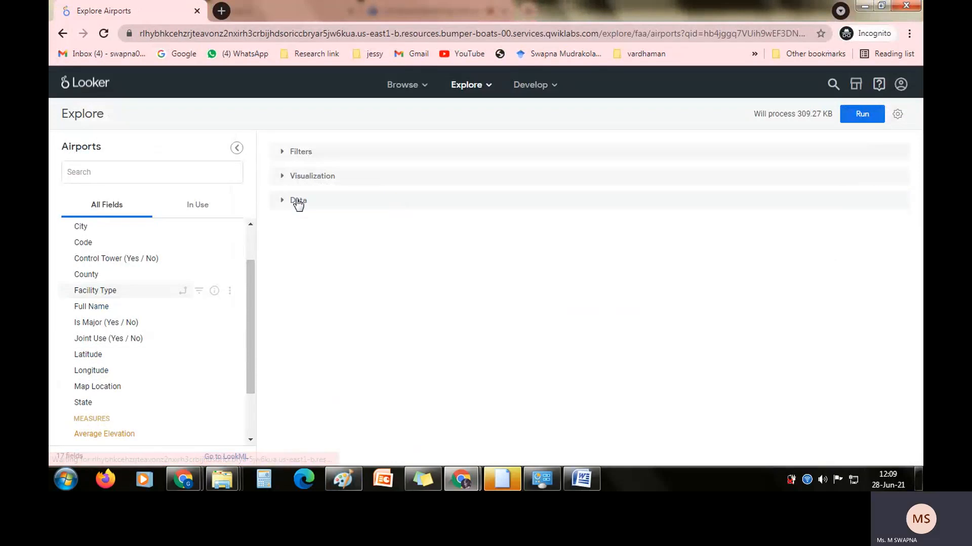
pyautogui.click(298, 202)
pyautogui.click(80, 435)
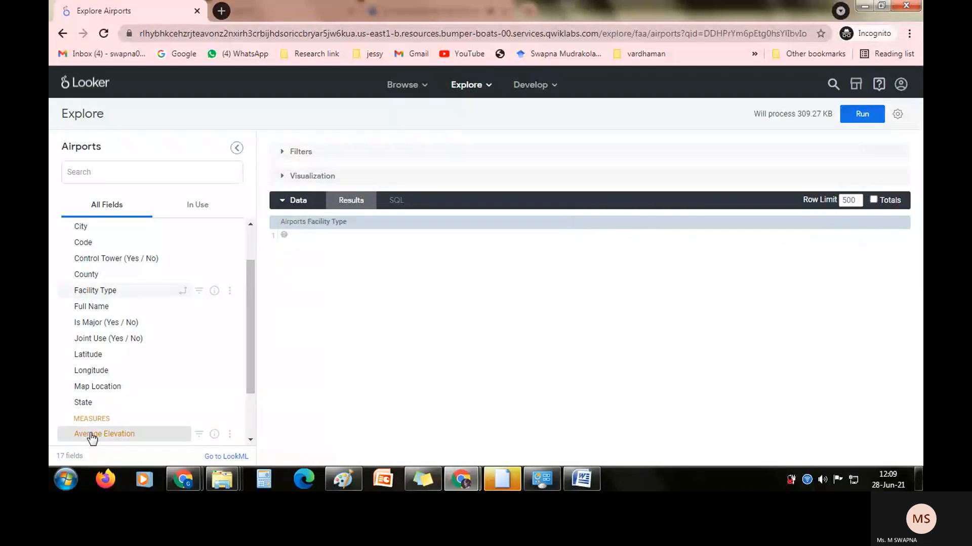
pyautogui.click(92, 436)
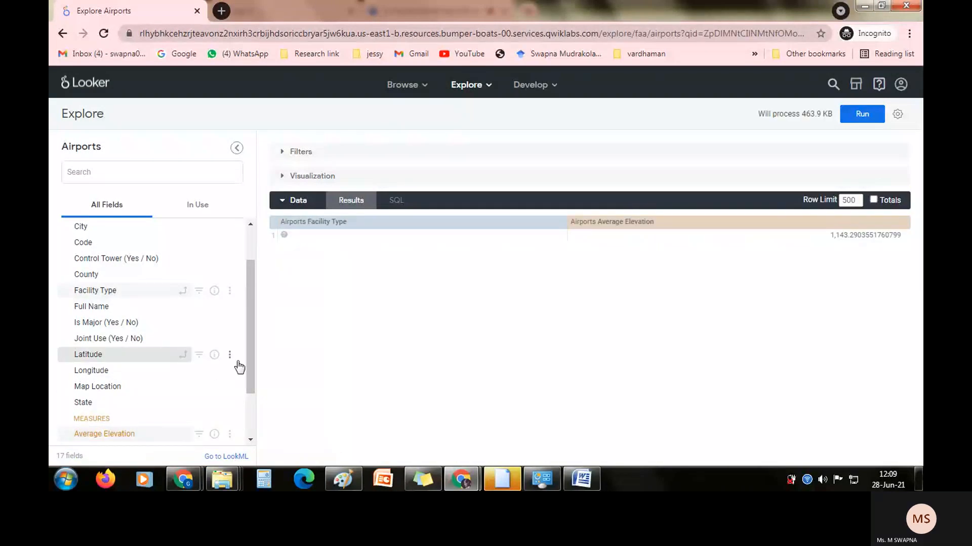
# Consult the lab instructions on the Qwiklabs page and add the Airports Count measure to the Looker query.
pyautogui.hotkey('alt', 'Tab')
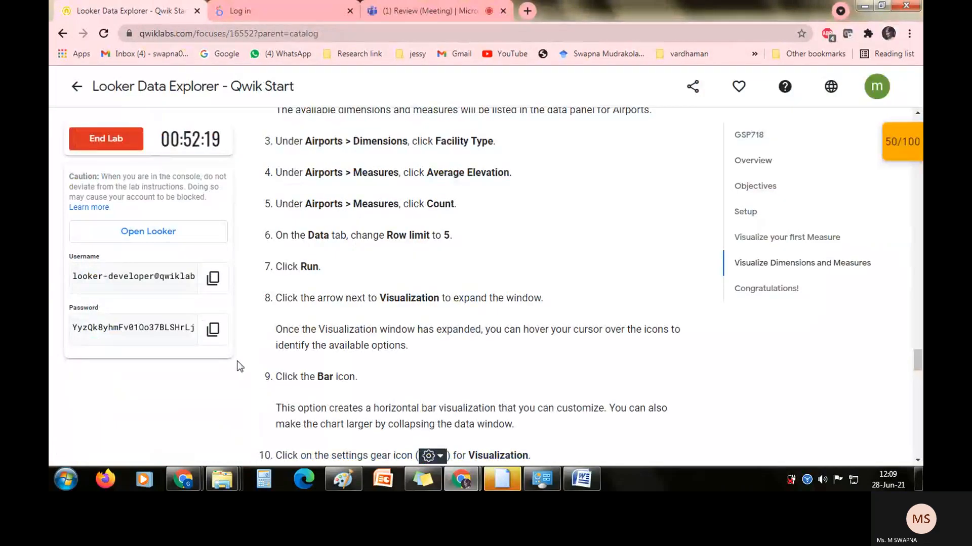
pyautogui.hotkey('alt', 'Tab')
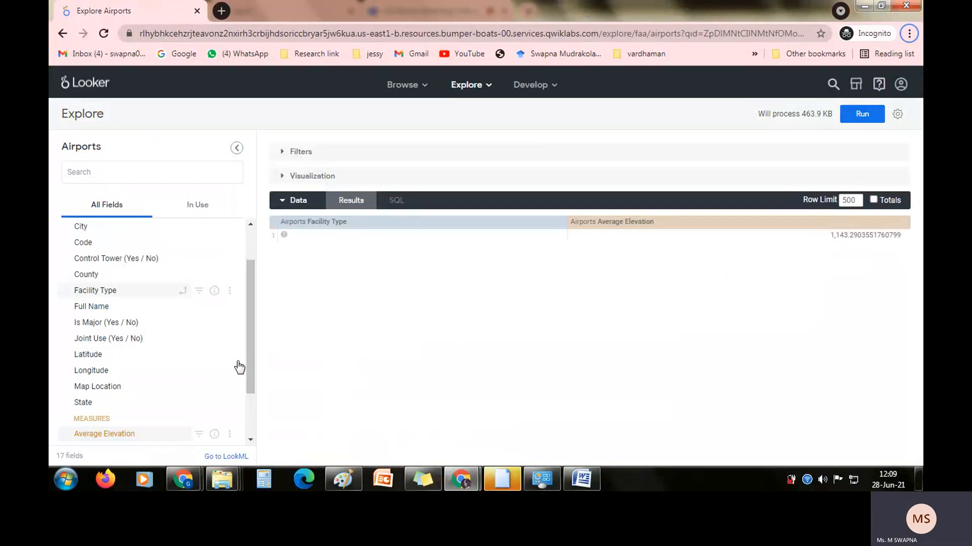
pyautogui.hotkey('alt', 'Tab')
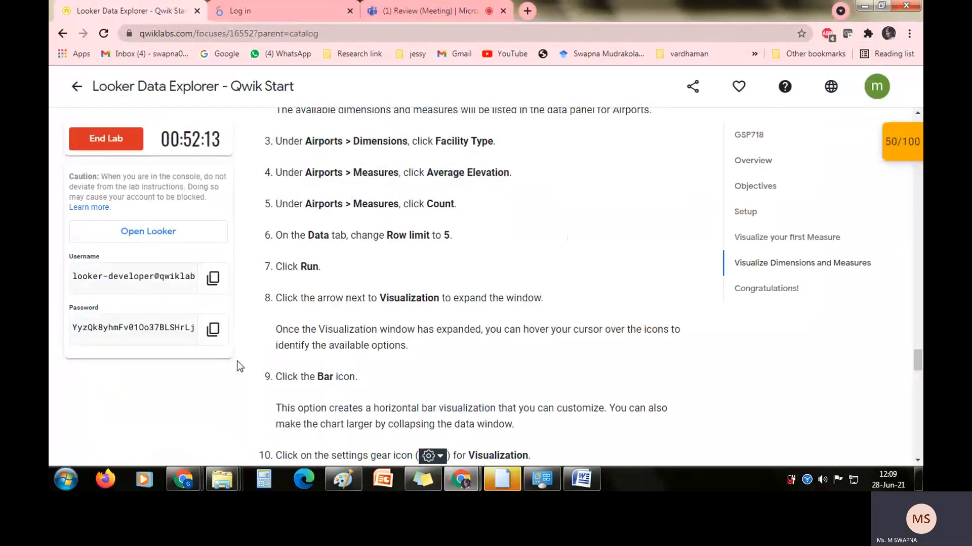
pyautogui.hotkey('alt', 'Tab')
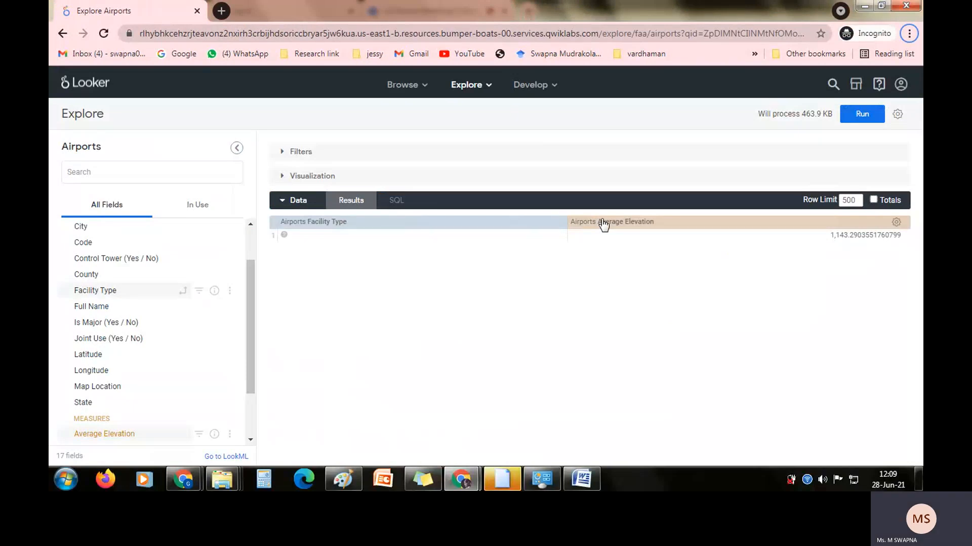
pyautogui.hotkey('alt', 'Tab')
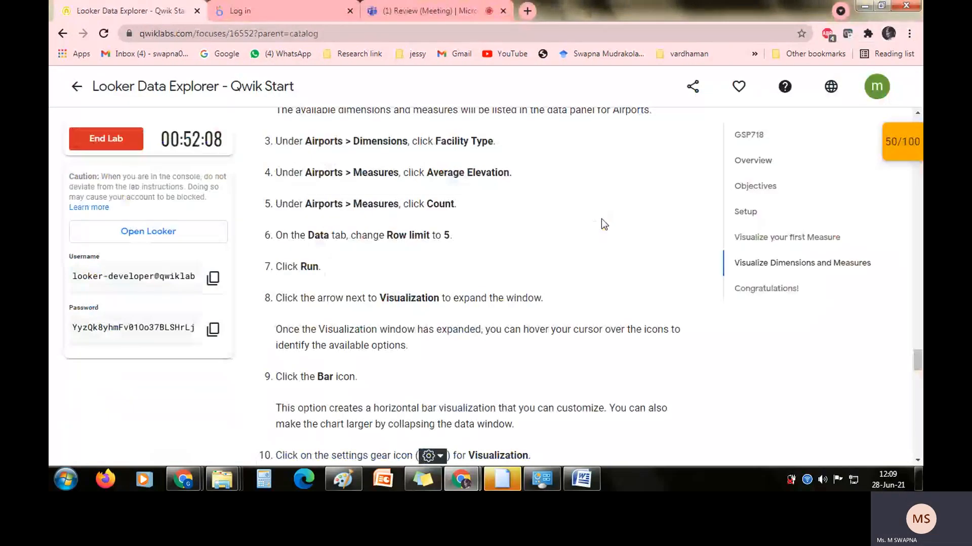
pyautogui.hotkey('alt', 'Tab')
pyautogui.scroll(-1, 251, 363)
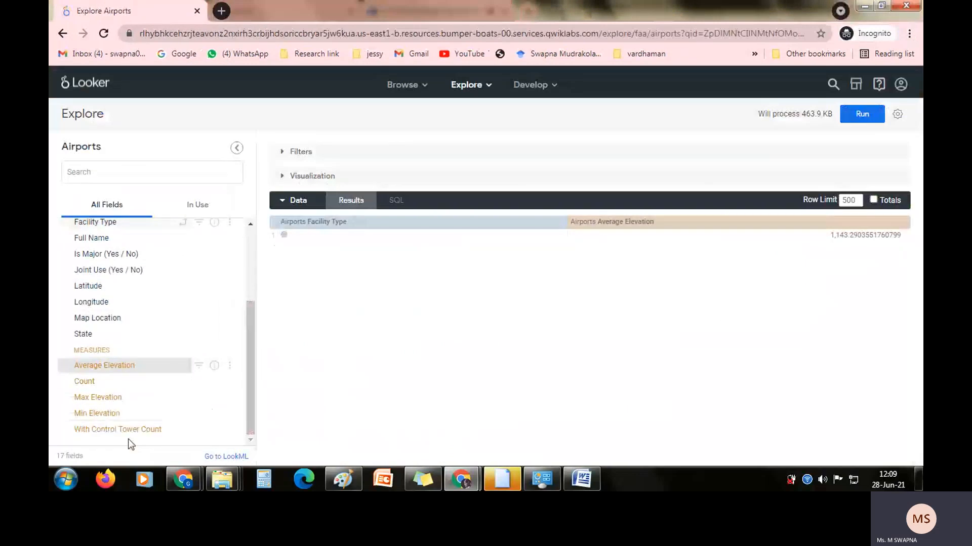
pyautogui.click(89, 386)
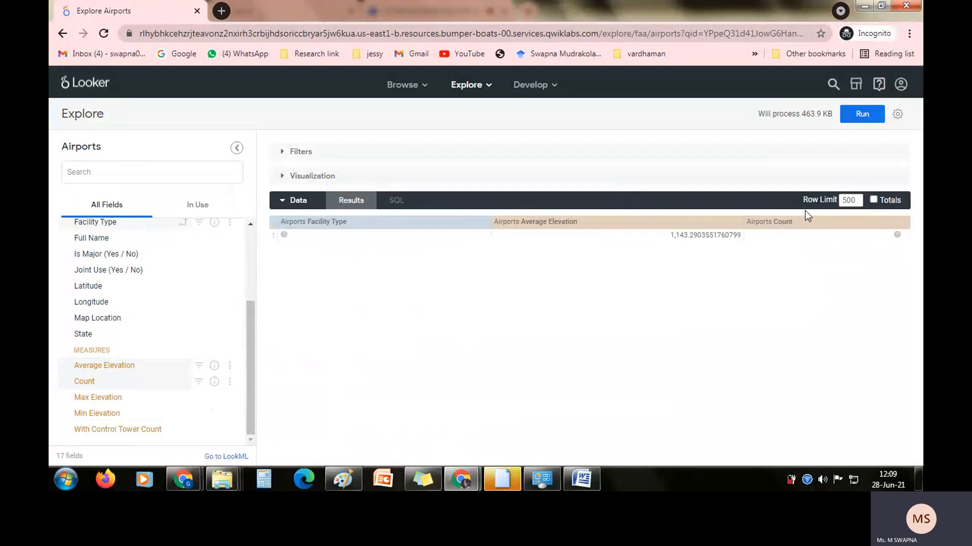
# Set the query's row limit to 5 as given in the lab instructions.
pyautogui.hotkey('alt', 'Tab')
pyautogui.click(799, 269)
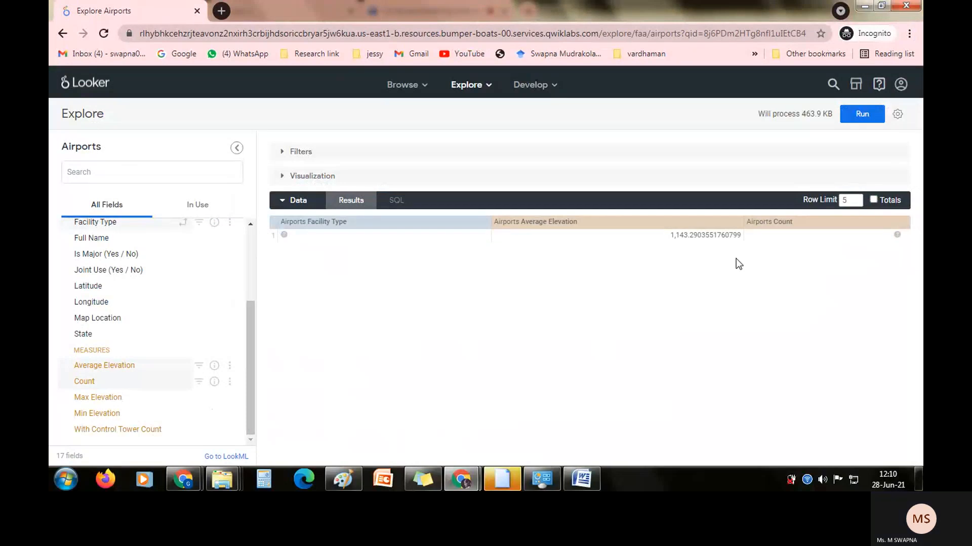
pyautogui.hotkey('alt', 'Tab')
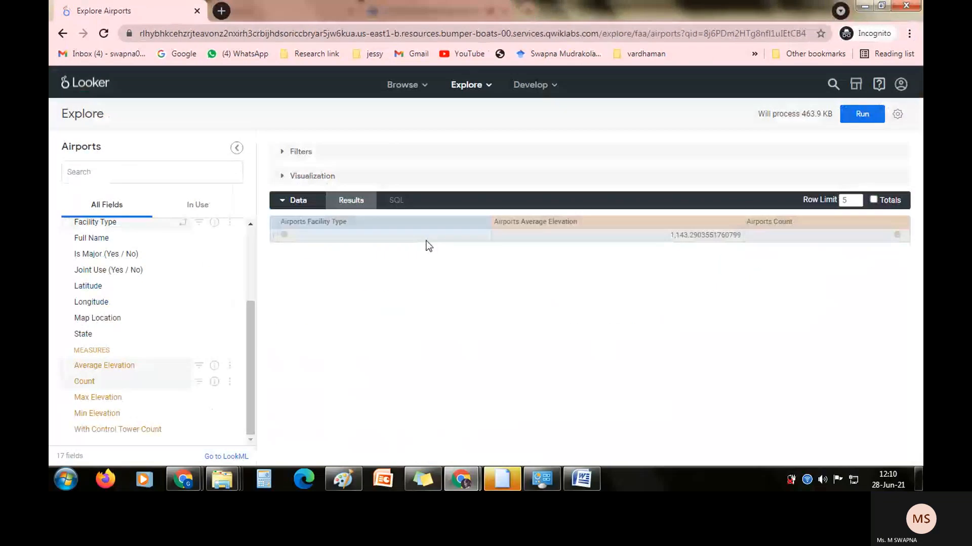
# Sort the results by Facility Type, and remove and re-add the Facility Type dimension.
pyautogui.click(307, 201)
pyautogui.click(308, 201)
pyautogui.click(354, 226)
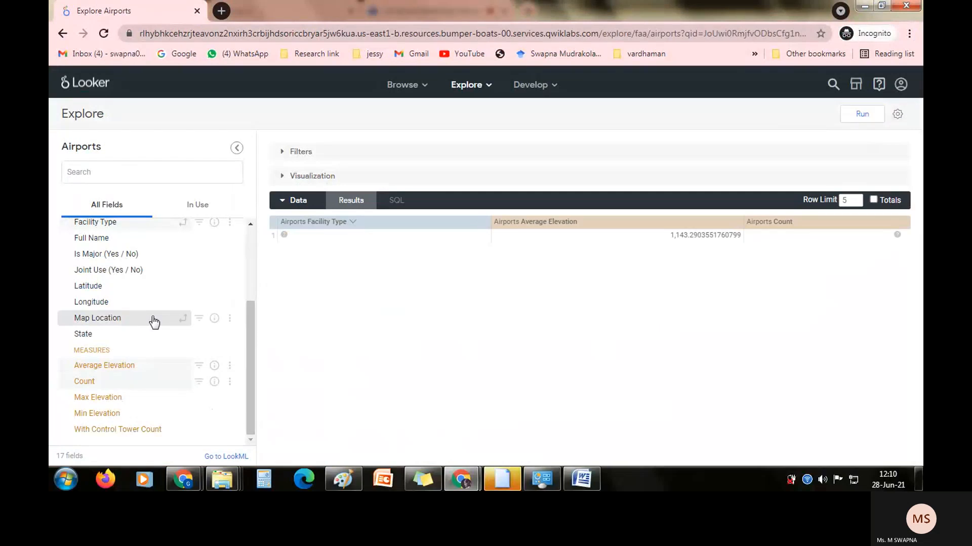
pyautogui.click(165, 230)
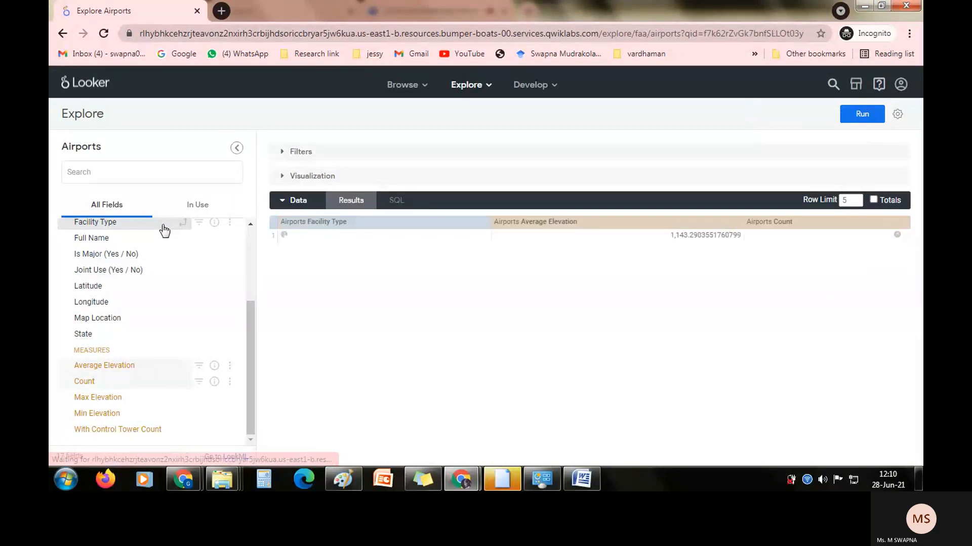
pyautogui.click(163, 228)
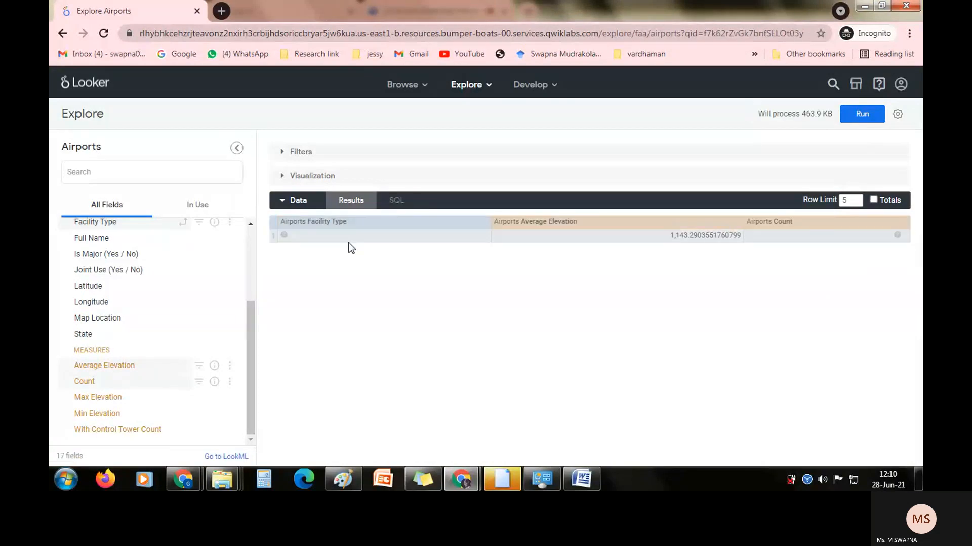
# Run the Airports query limited to five rows and rerun it after checking the lab instructions.
pyautogui.hotkey('alt', 'Tab')
pyautogui.hotkey('alt', 'Tab')
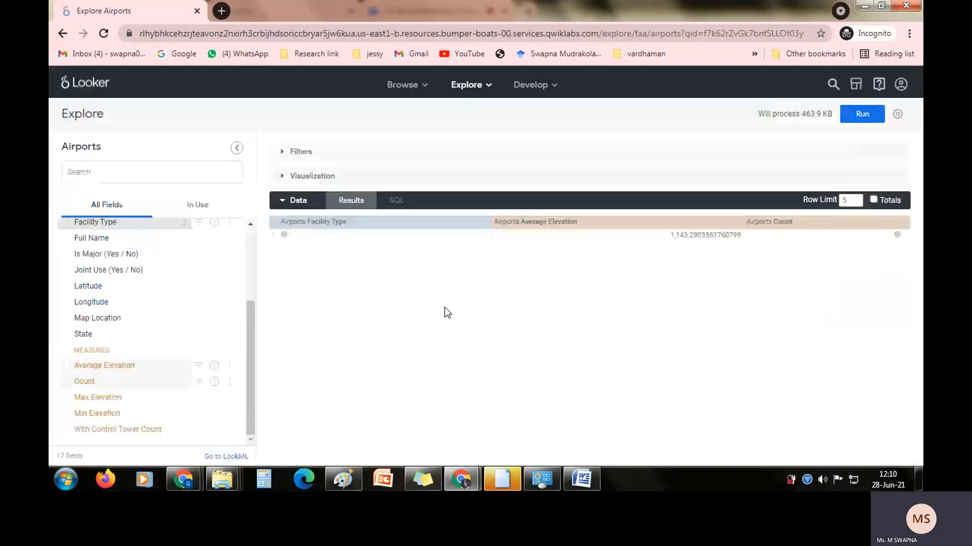
pyautogui.click(860, 117)
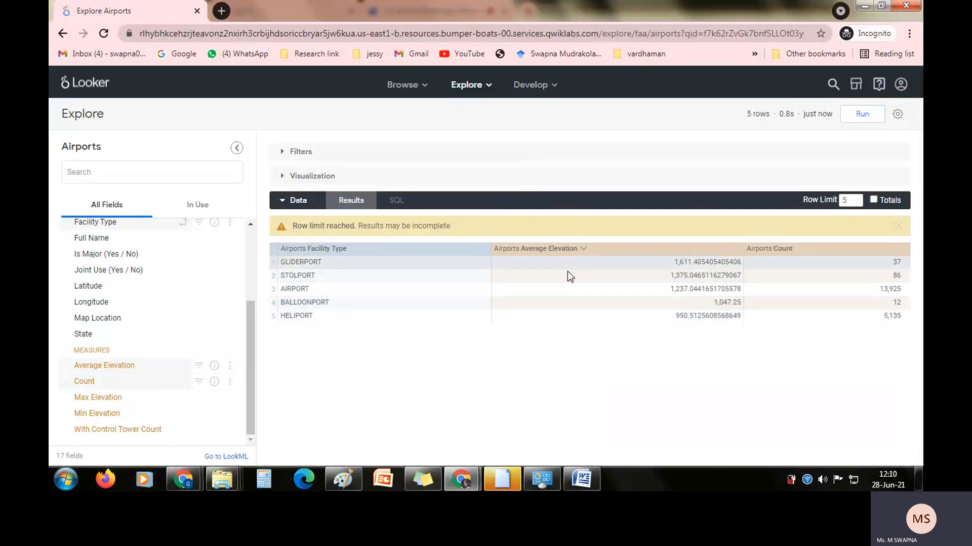
pyautogui.hotkey('alt', 'Tab')
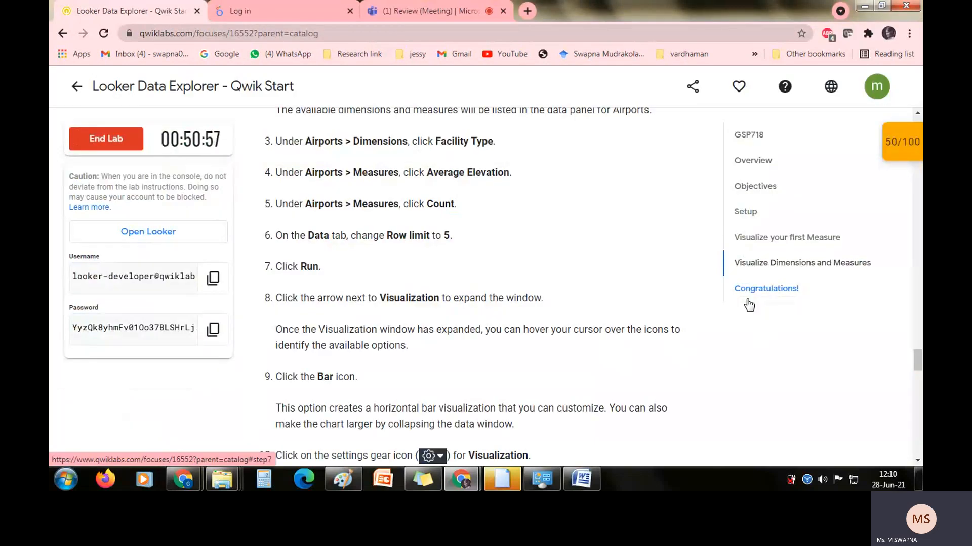
pyautogui.hotkey('alt', 'Tab')
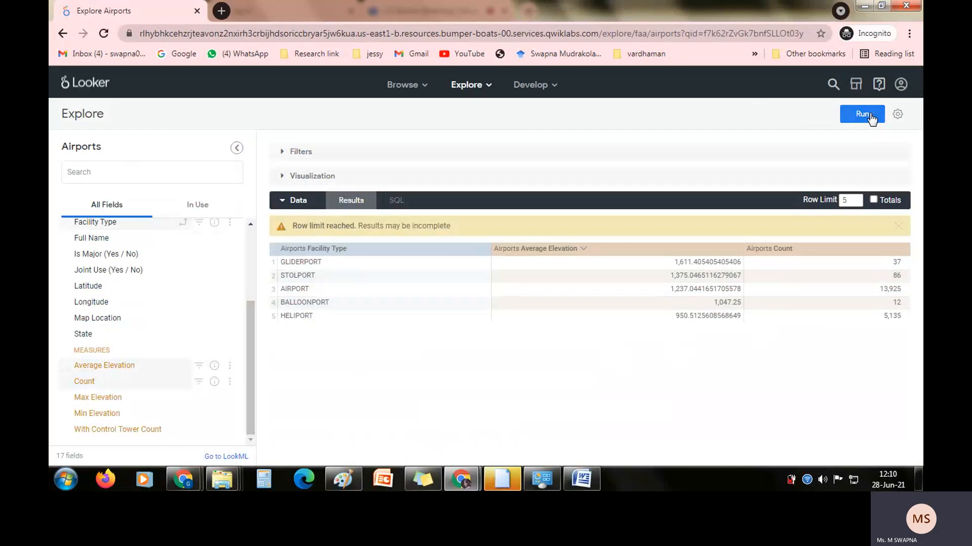
pyautogui.click(871, 116)
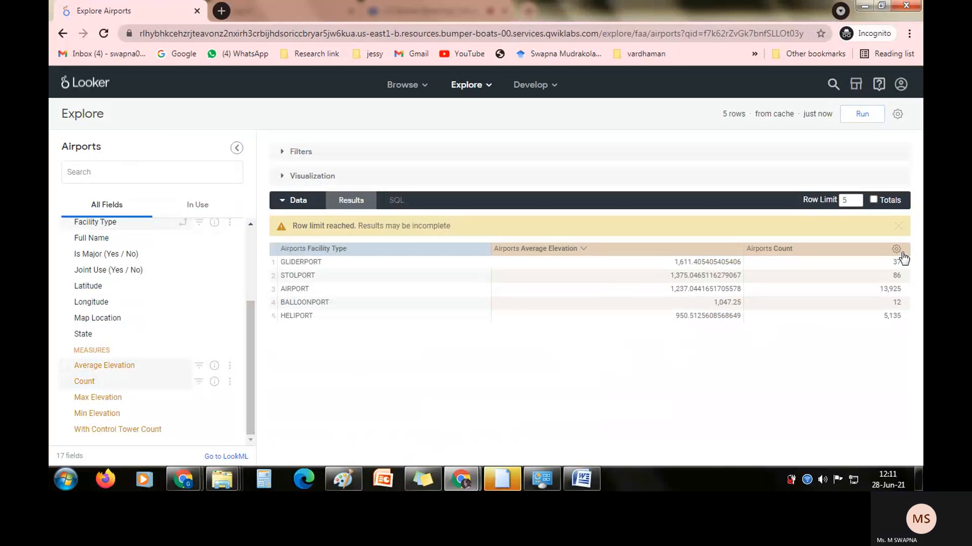
# Raise the row limit to 10, expand the Visualization section and rerun the query.
pyautogui.click(903, 228)
pyautogui.click(857, 201)
pyautogui.press('BackSpace')
pyautogui.write('10')
pyautogui.click(778, 174)
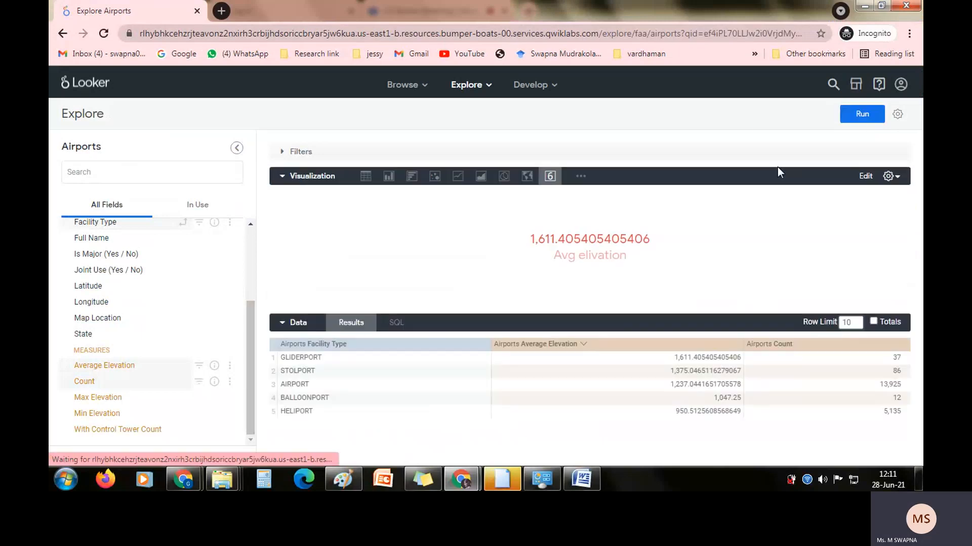
pyautogui.click(863, 115)
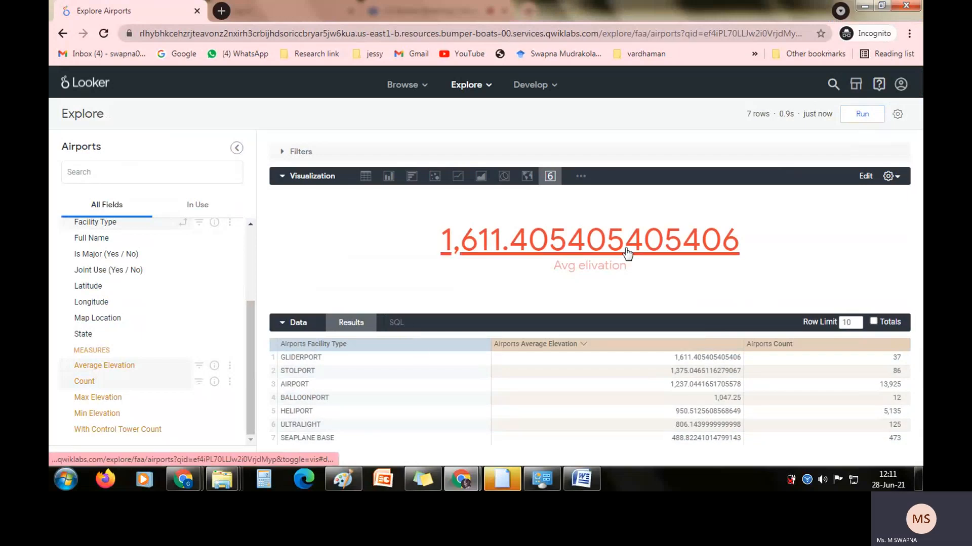
# Read the lab's instructions on the bar chart and visualization settings, and return to the Airports Explore in Looker.
pyautogui.hotkey('alt', 'Tab')
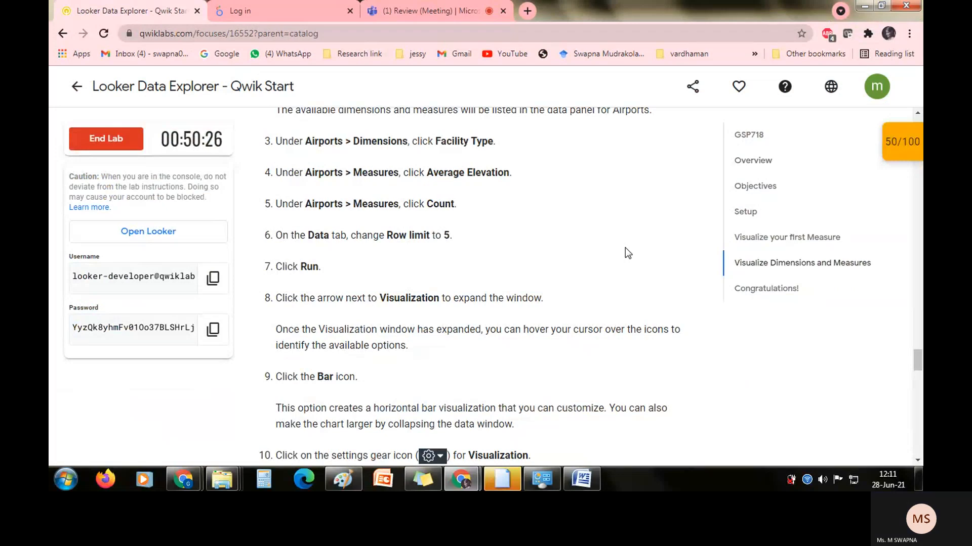
pyautogui.press('alt')
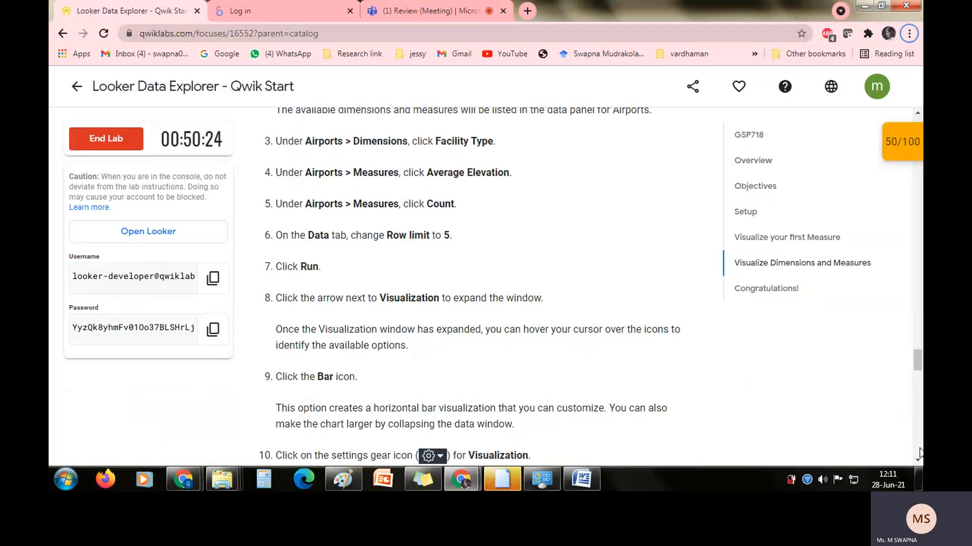
pyautogui.click(917, 462)
pyautogui.scroll(-5, 919, 465)
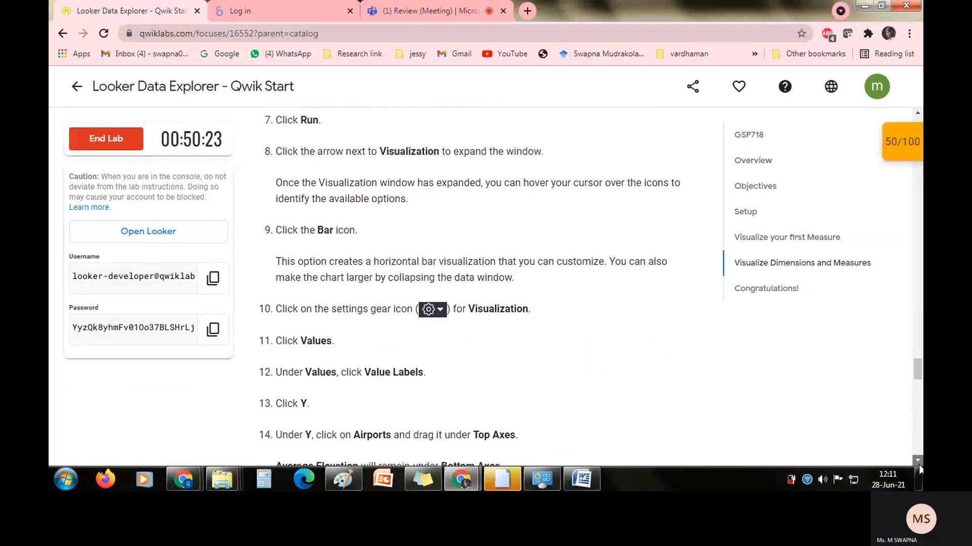
pyautogui.hotkey('alt', 'Tab')
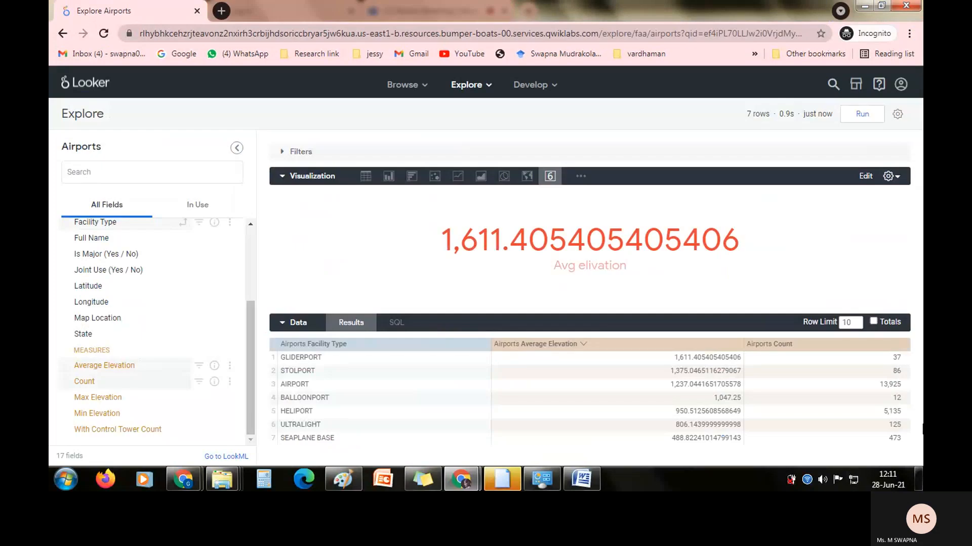
# Open the visualization's edit settings and examine the Style options and the Value Color palette.
pyautogui.click(897, 177)
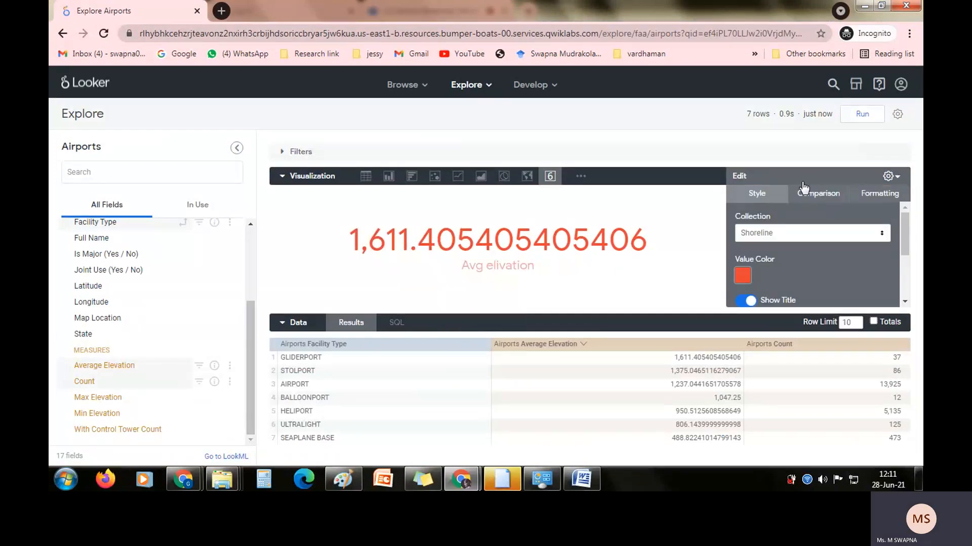
pyautogui.click(815, 196)
pyautogui.click(757, 195)
pyautogui.click(744, 276)
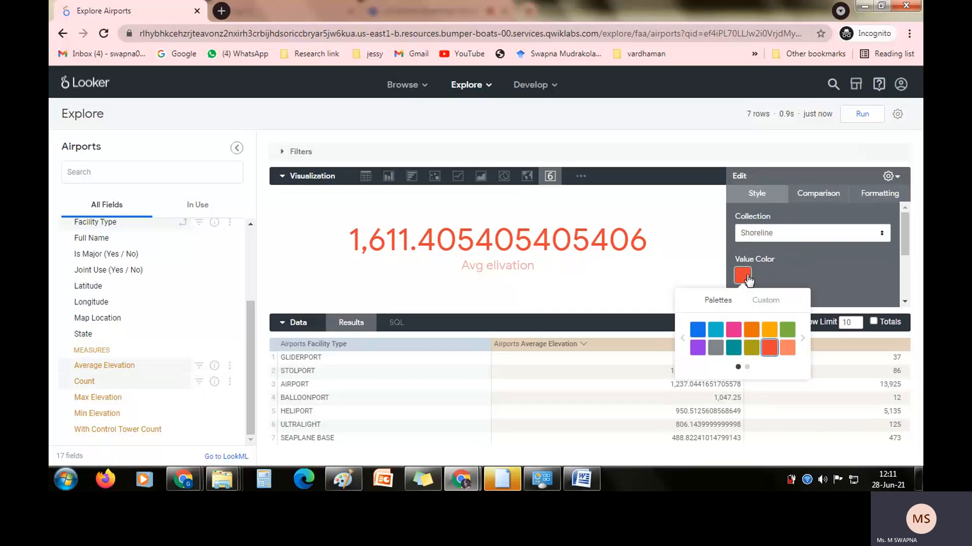
pyautogui.click(841, 241)
# Enable Show Comparison for the single-value visualization and set its value labels to Calculate Progress.
pyautogui.click(821, 200)
pyautogui.click(820, 197)
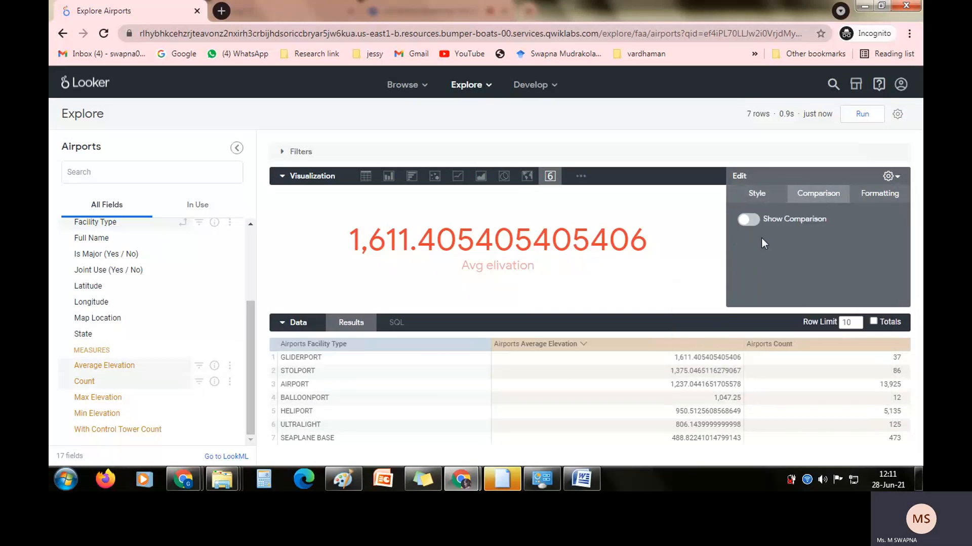
pyautogui.click(749, 220)
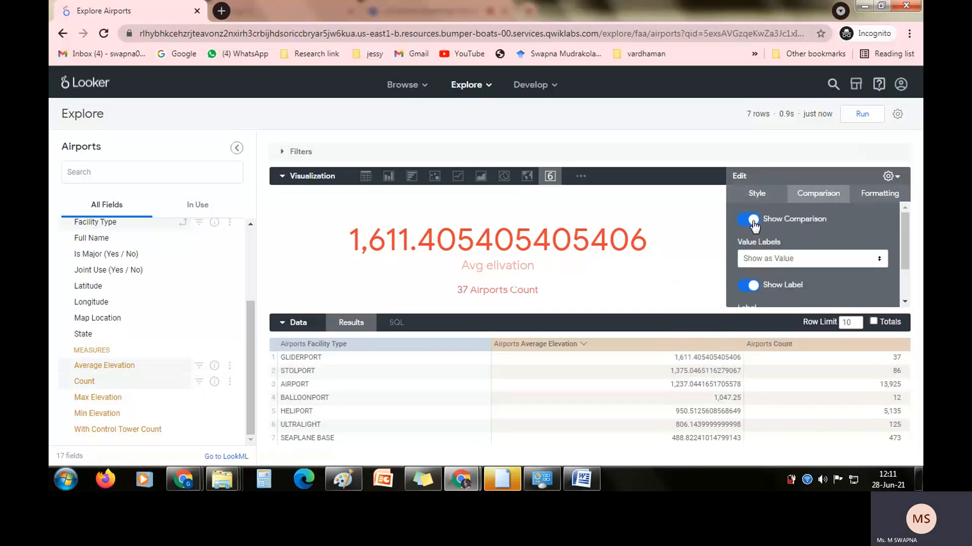
pyautogui.click(774, 258)
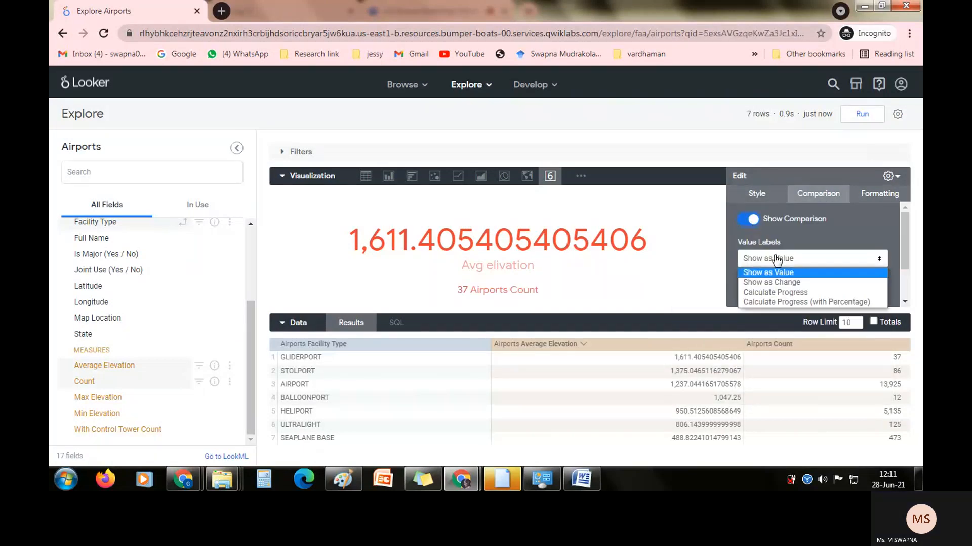
pyautogui.click(773, 292)
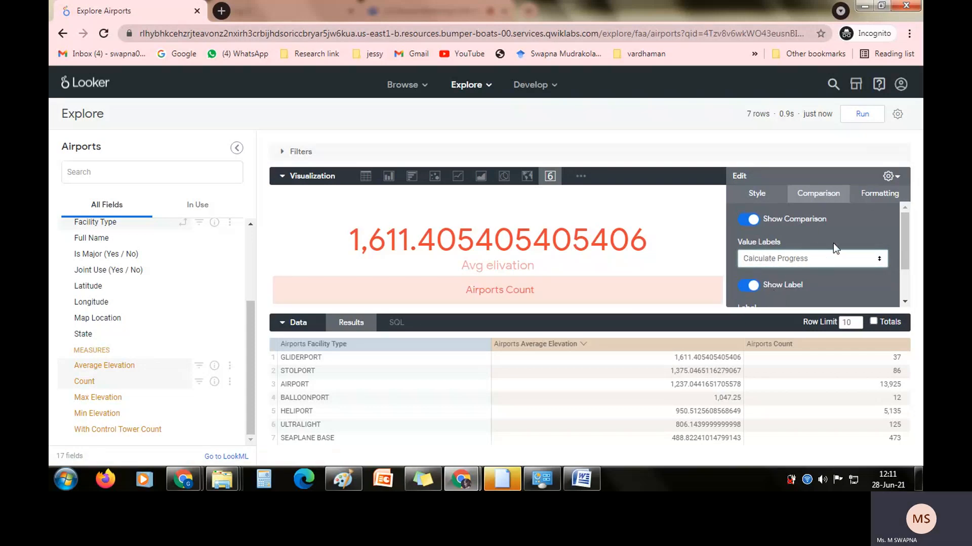
# Look over the remaining Comparison settings, close the visualization's edit settings and rerun the query.
pyautogui.scroll(-2, 907, 226)
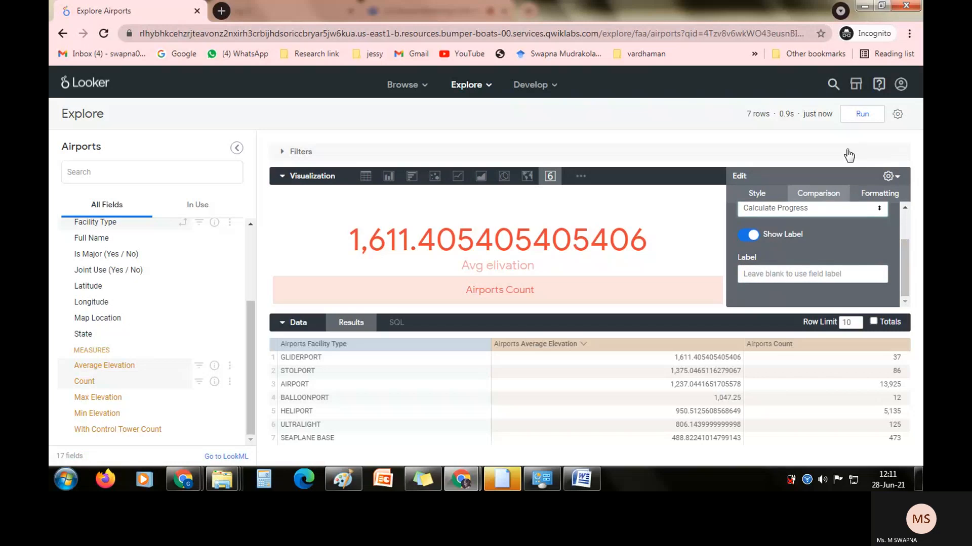
pyautogui.click(889, 176)
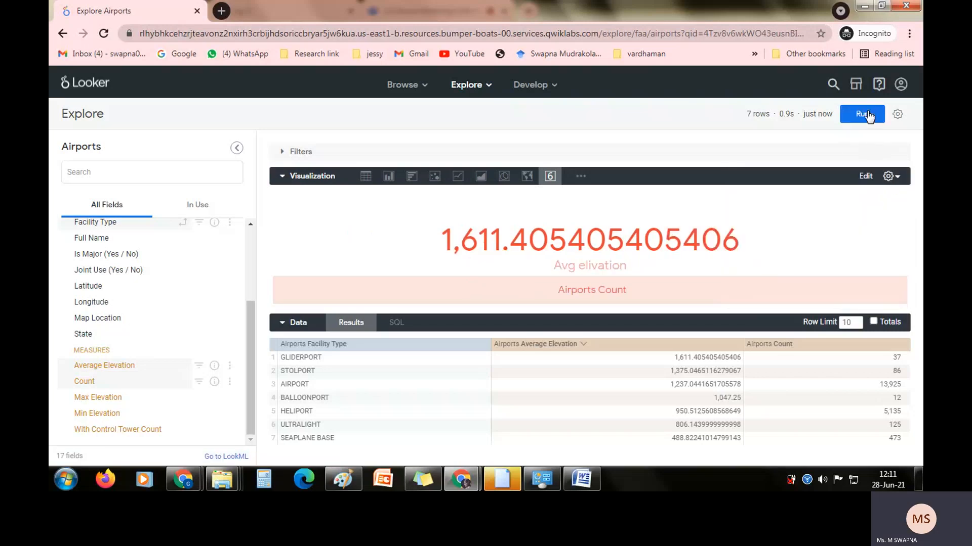
pyautogui.click(863, 115)
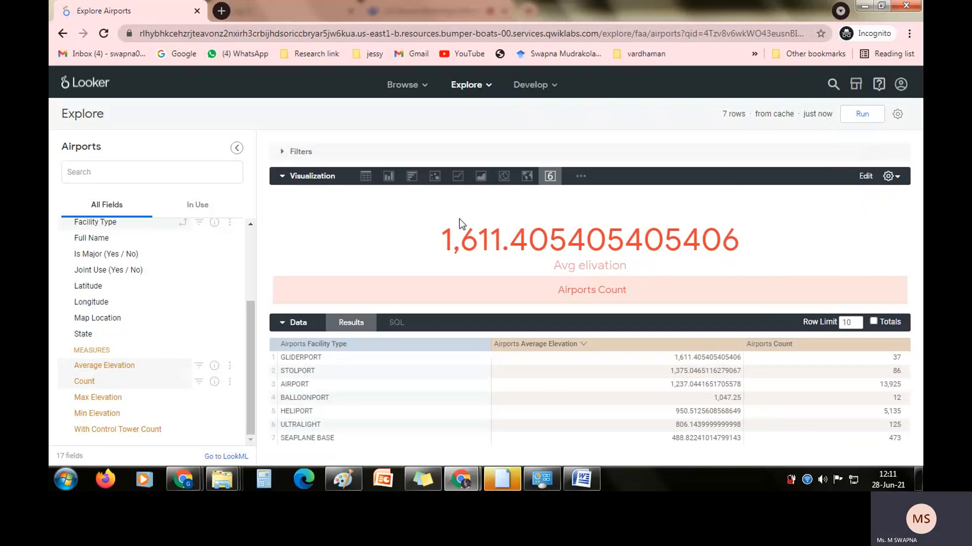
# Read the lab's instructions for saving the visualization to a dashboard, and return to the Airports Explore in Looker.
pyautogui.hotkey('alt', 'Tab')
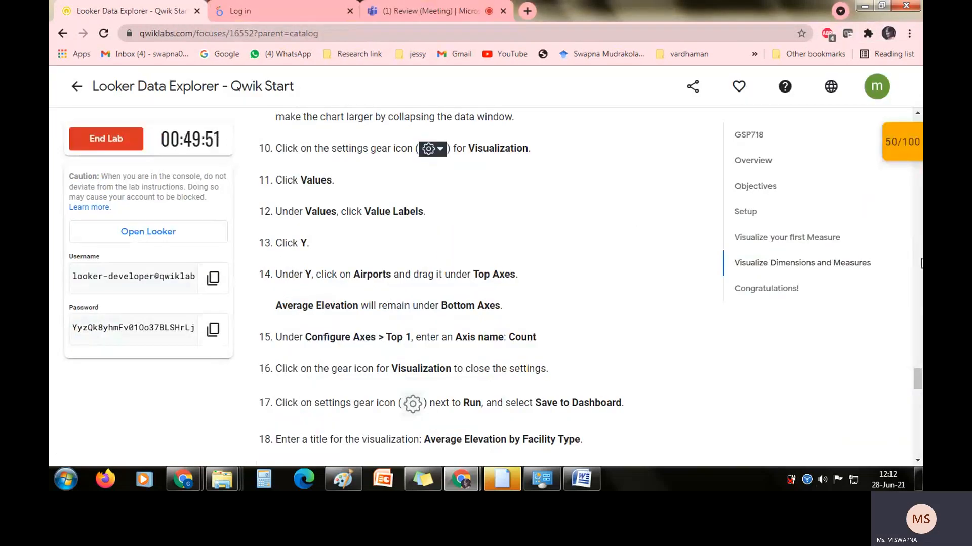
pyautogui.moveTo(920, 384)
pyautogui.mouseDown()
pyautogui.moveTo(919, 406)
pyautogui.moveTo(920, 397)
pyautogui.mouseUp()
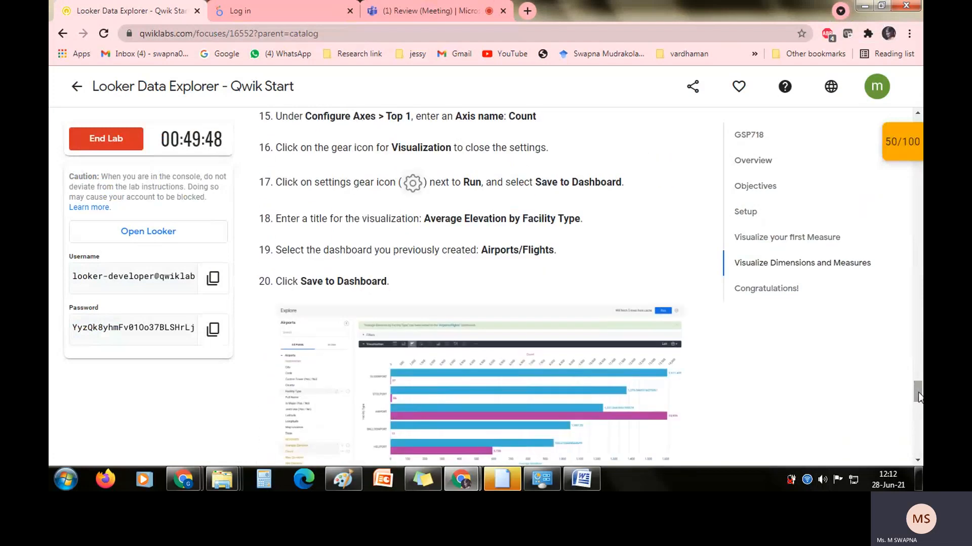
pyautogui.hotkey('alt', 'Tab')
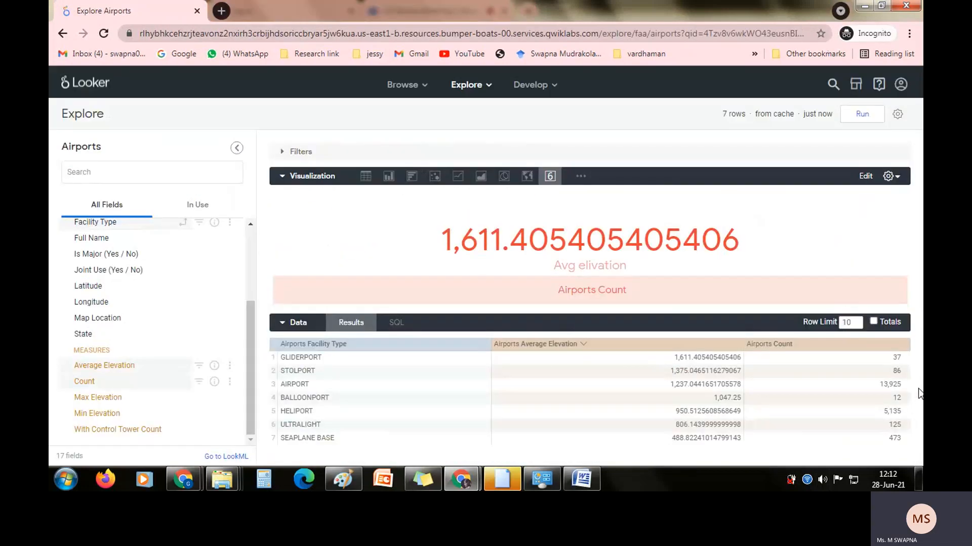
# Expand the Filters section, change the visualization type to Table and rerun the query.
pyautogui.click(898, 114)
pyautogui.click(899, 116)
pyautogui.click(306, 159)
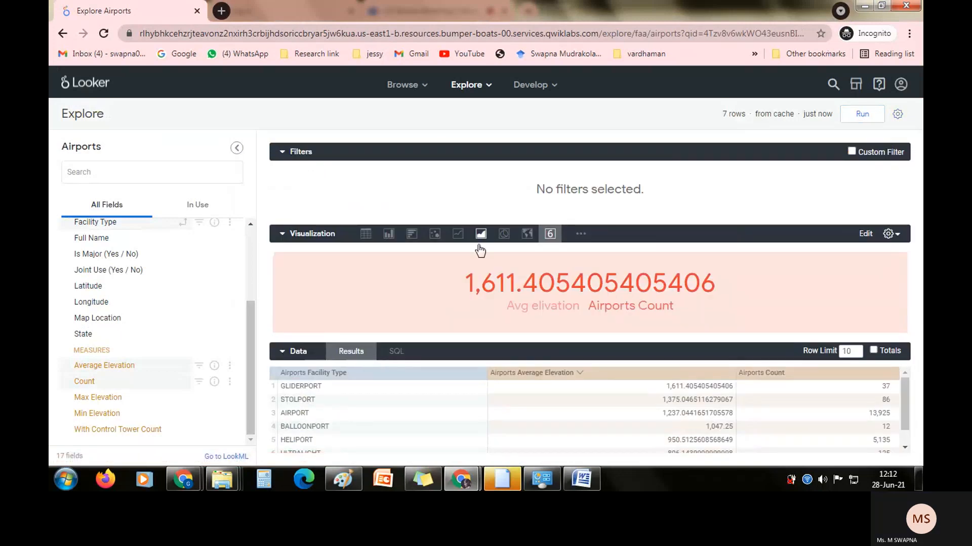
pyautogui.click(470, 293)
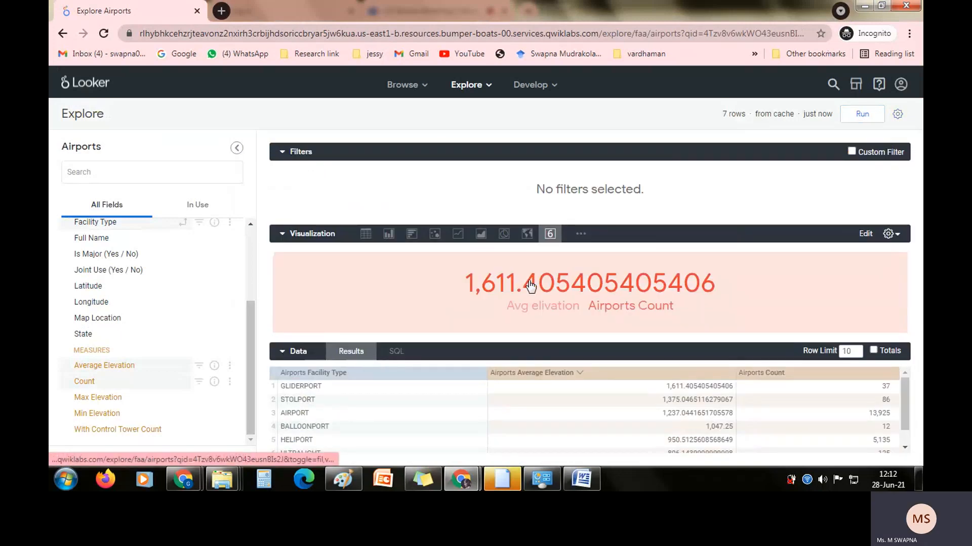
pyautogui.click(389, 236)
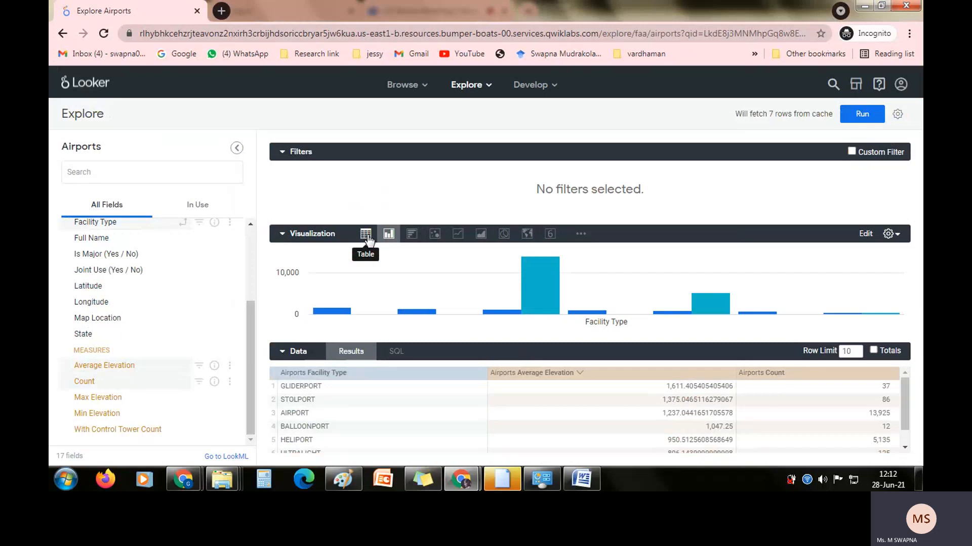
pyautogui.click(367, 235)
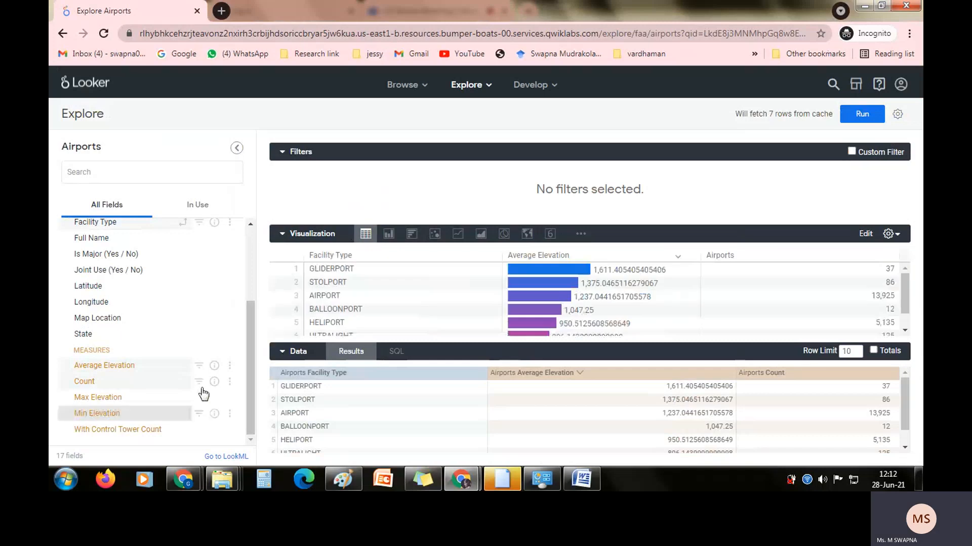
pyautogui.click(859, 115)
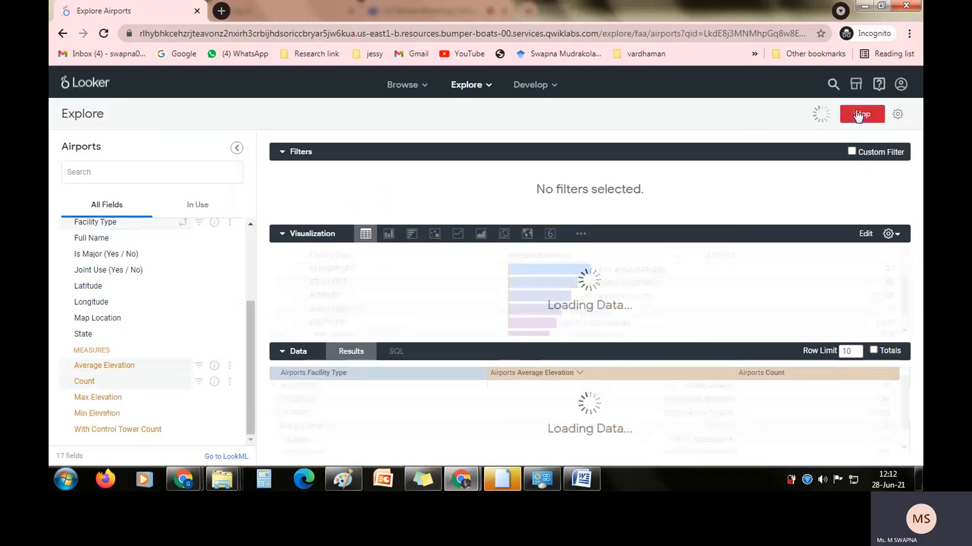
# Check the Custom Filter editor, dismiss it, and review the remaining facility types in the table visualization.
pyautogui.click(851, 151)
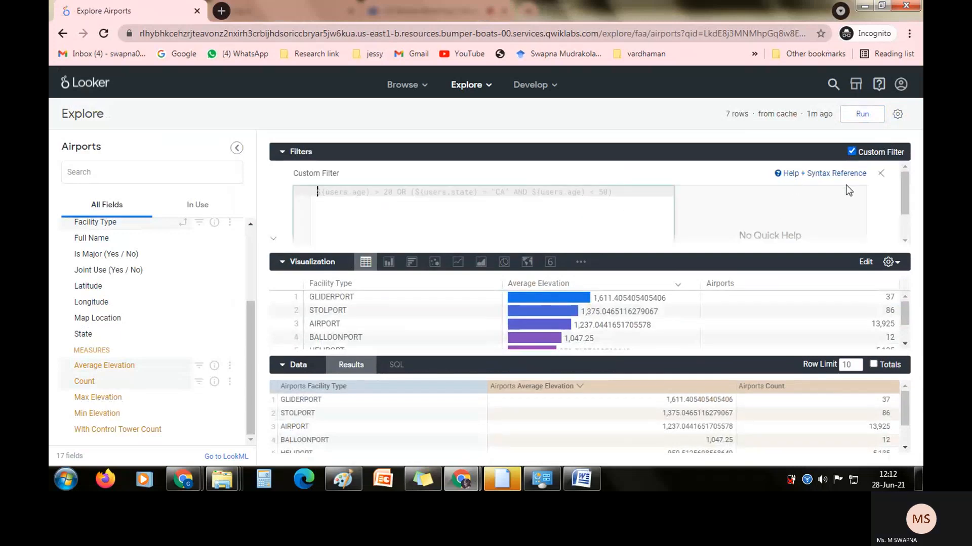
pyautogui.click(879, 174)
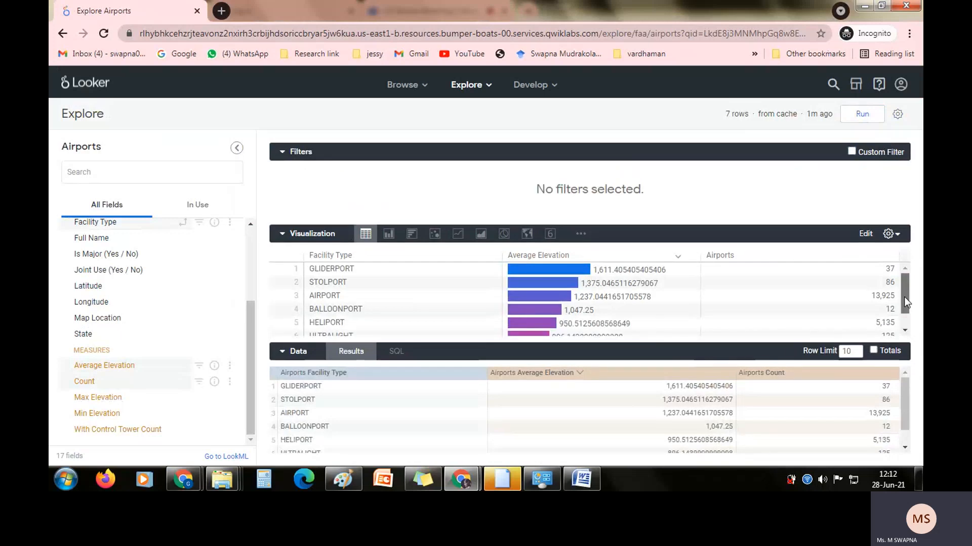
pyautogui.moveTo(905, 298)
pyautogui.mouseDown()
pyautogui.moveTo(904, 311)
pyautogui.moveTo(904, 298)
pyautogui.mouseUp()
pyautogui.moveTo(904, 300); pyautogui.dragTo(907, 310)
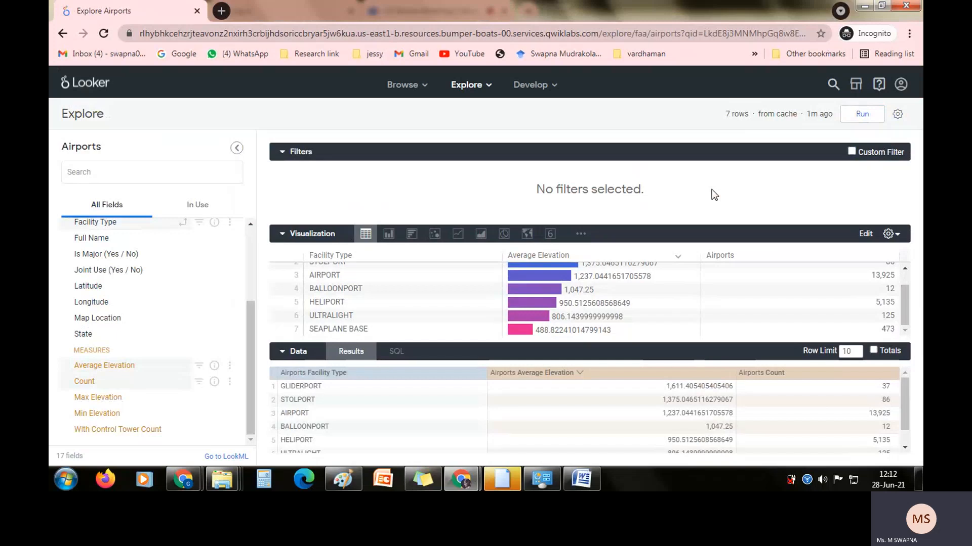
# Save the table visualization to a new dashboard named "one" in the Shared folder and open that dashboard.
pyautogui.hotkey('alt', 'Tab')
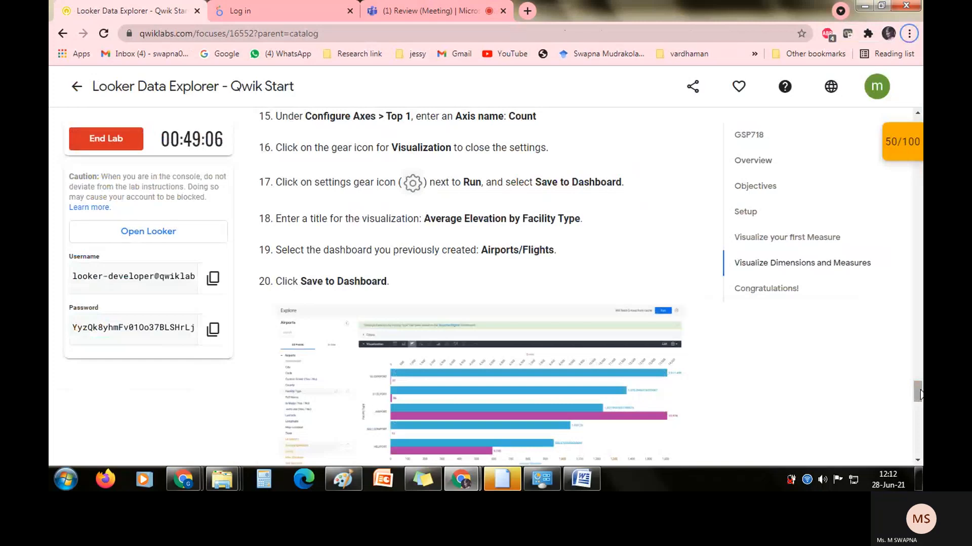
pyautogui.hotkey('alt', 'Tab')
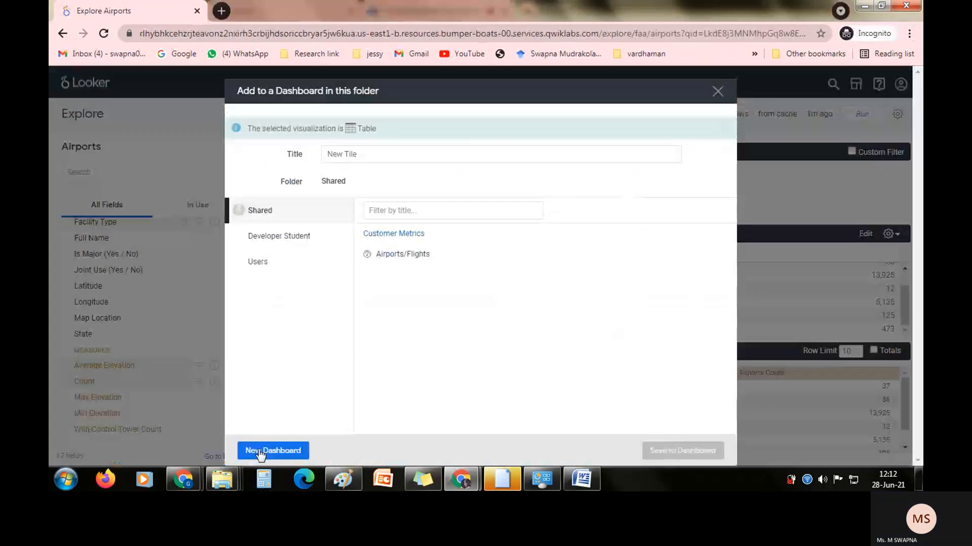
pyautogui.click(256, 452)
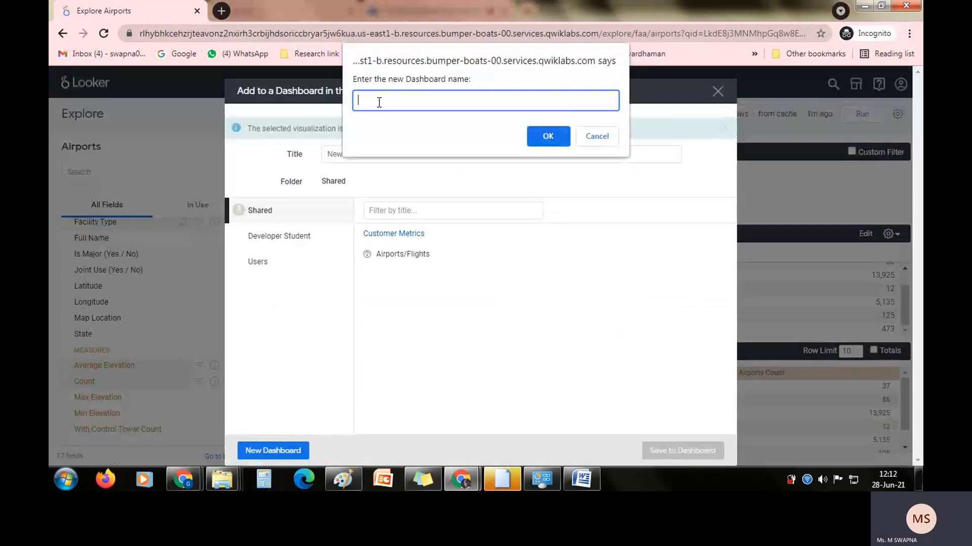
pyautogui.write('one')
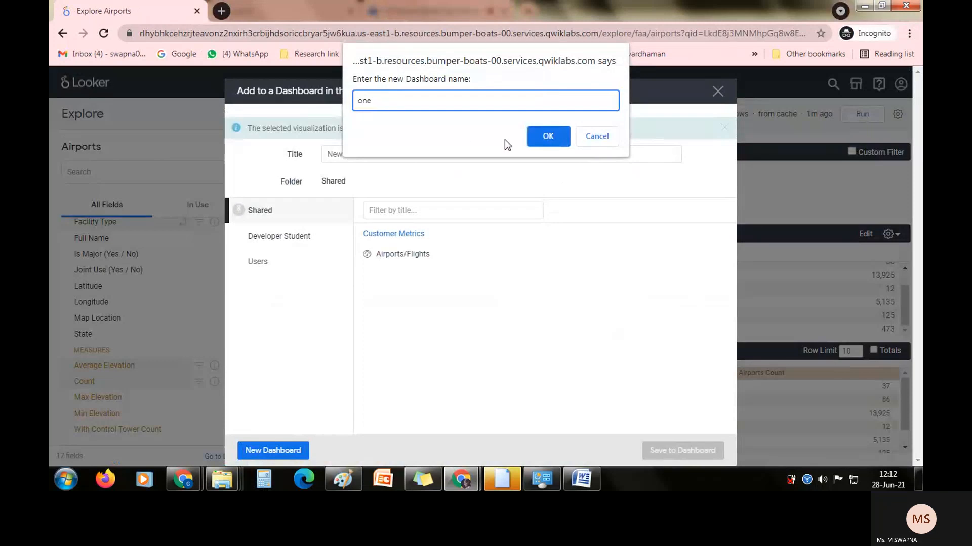
pyautogui.click(540, 134)
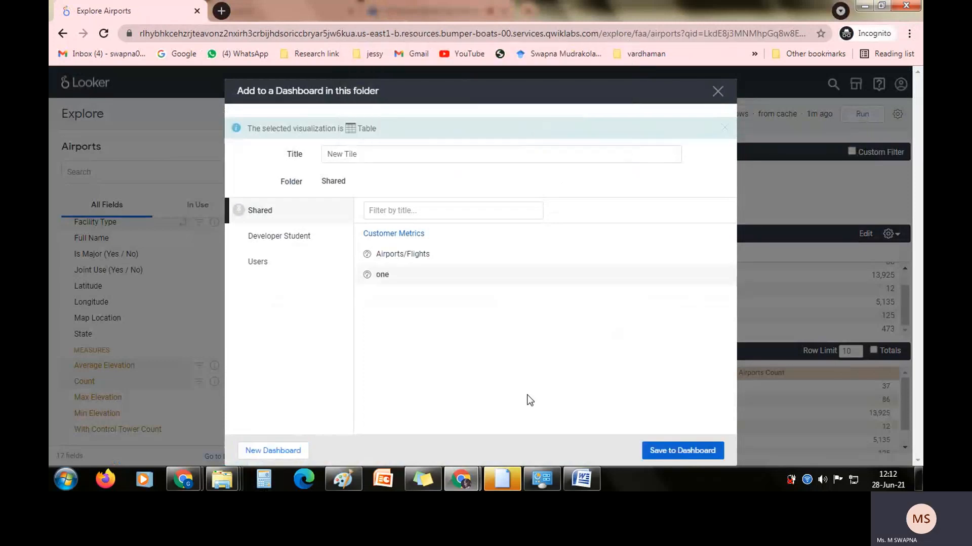
pyautogui.click(683, 452)
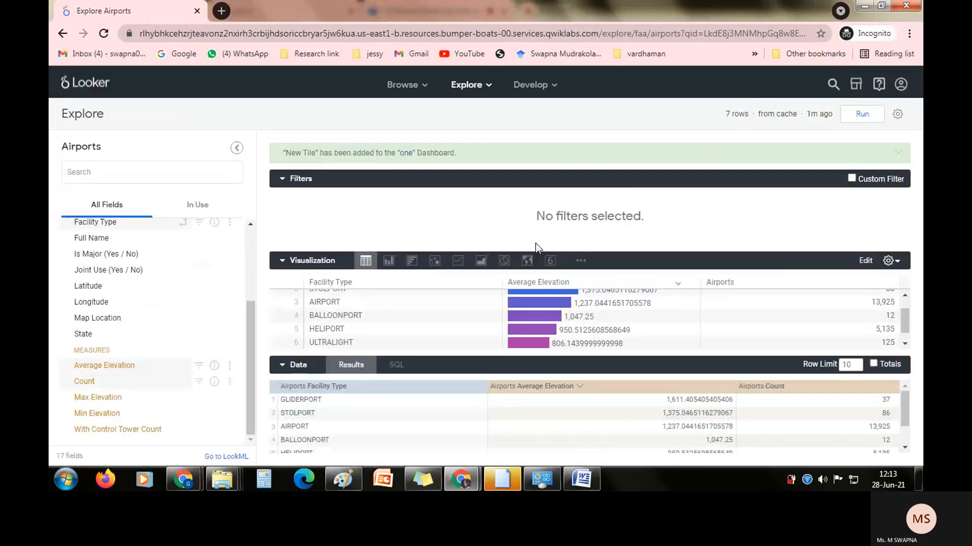
pyautogui.click(407, 153)
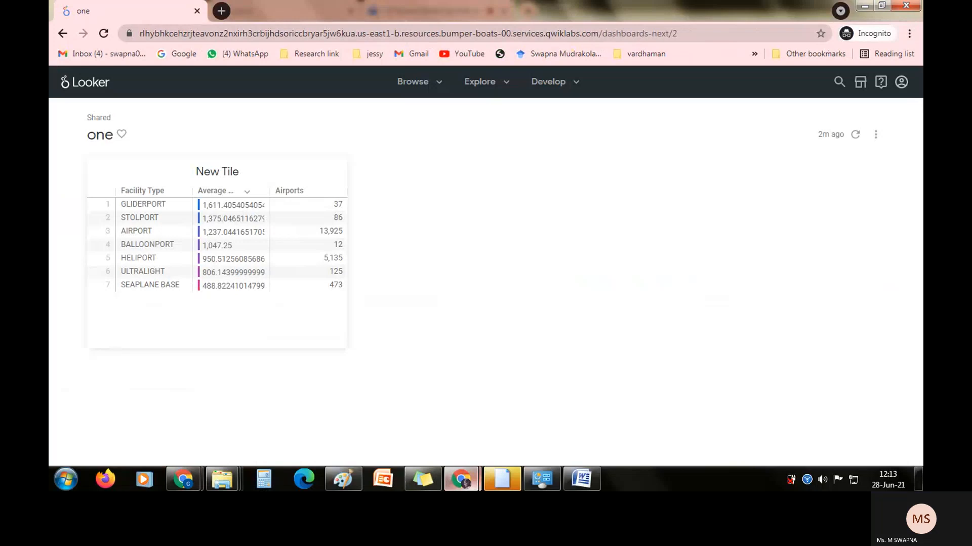
# Go back to the lab page, switch to the Microsoft Teams meeting and stop its recording.
pyautogui.moveTo(461, 480)
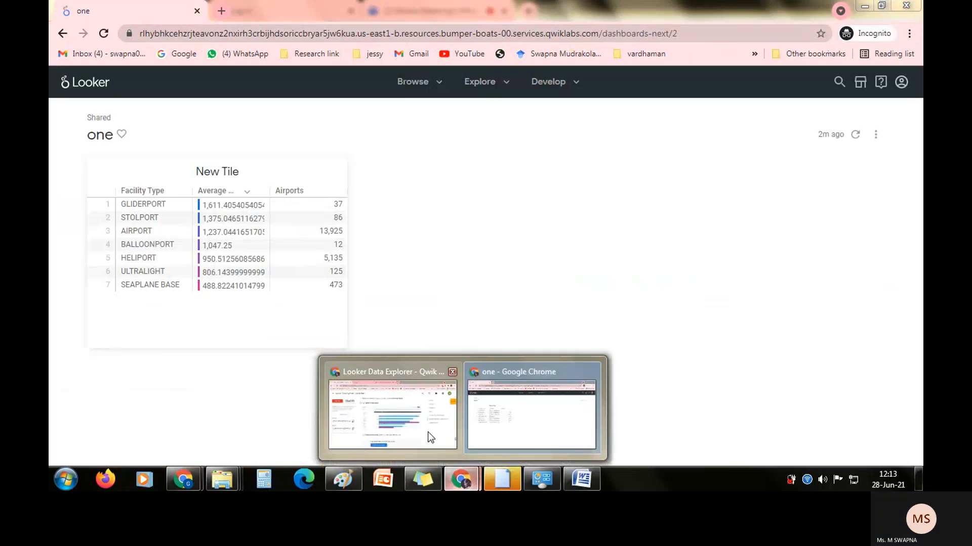
pyautogui.click(431, 438)
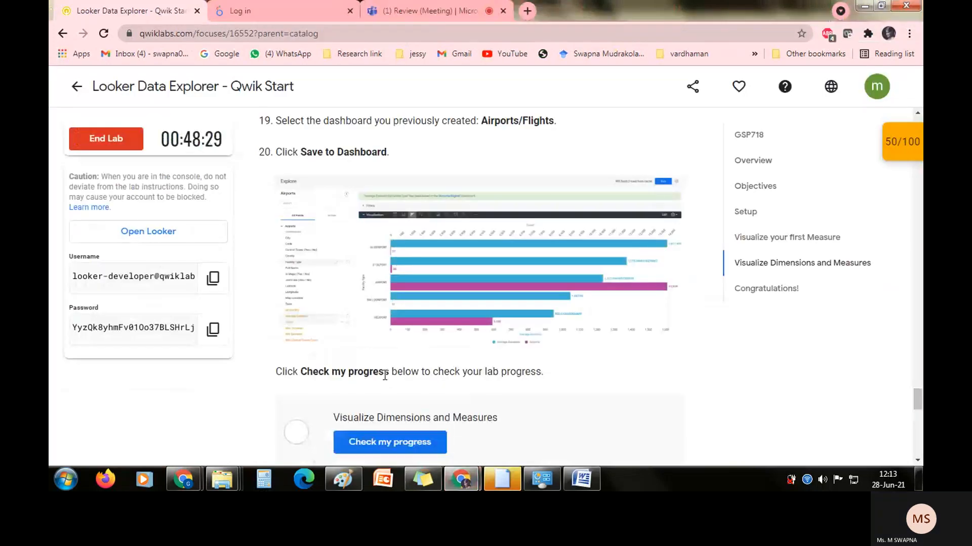
pyautogui.click(372, 14)
pyautogui.click(525, 366)
pyautogui.click(534, 311)
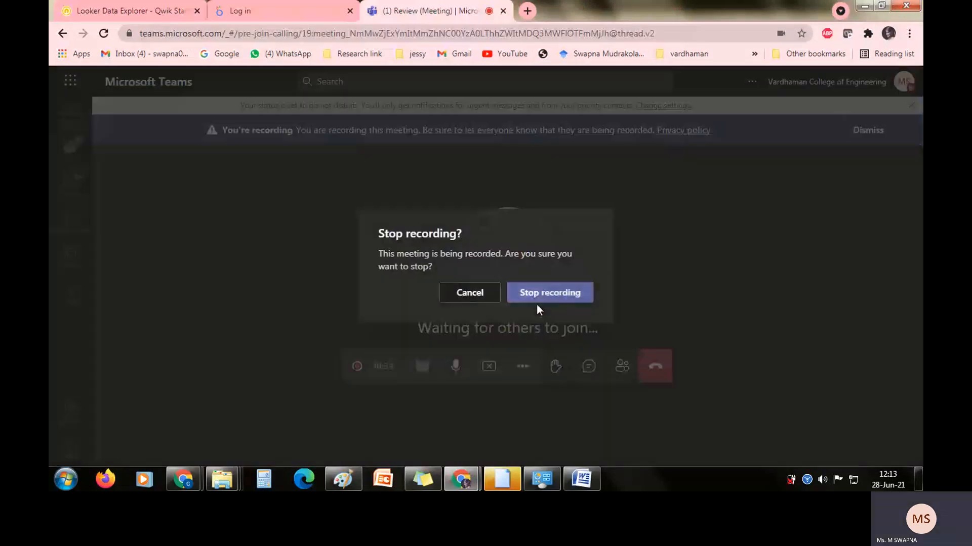
pyautogui.click(535, 299)
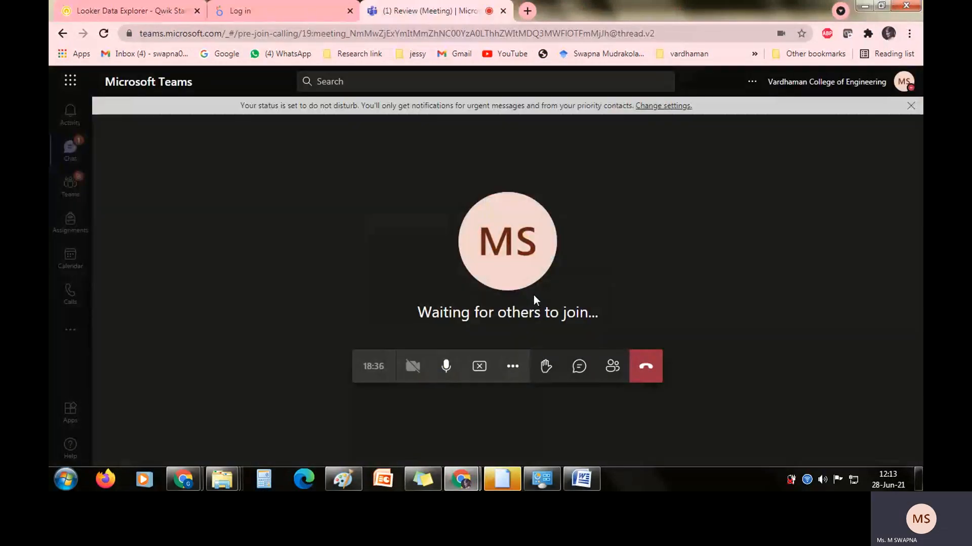